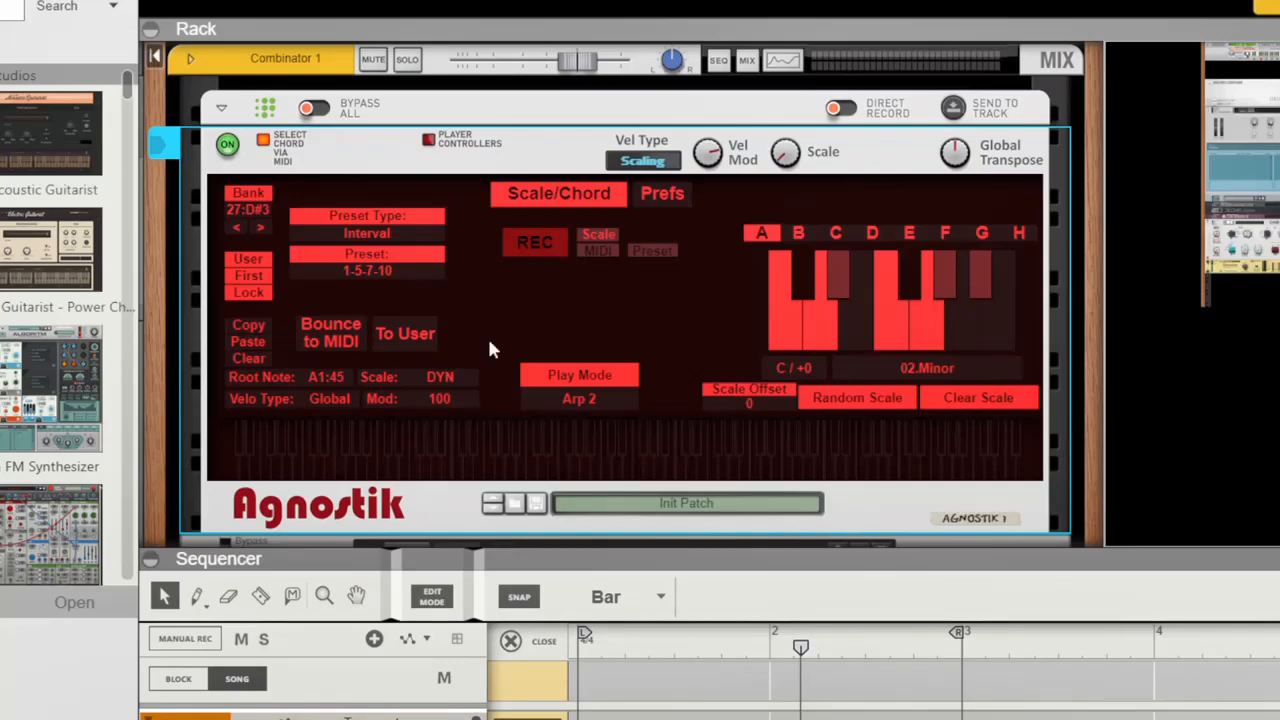
- Reset the Agnostik 1 player to its default settings and return the playhead to the start of the song
scroll(560, 323, "down", 10)
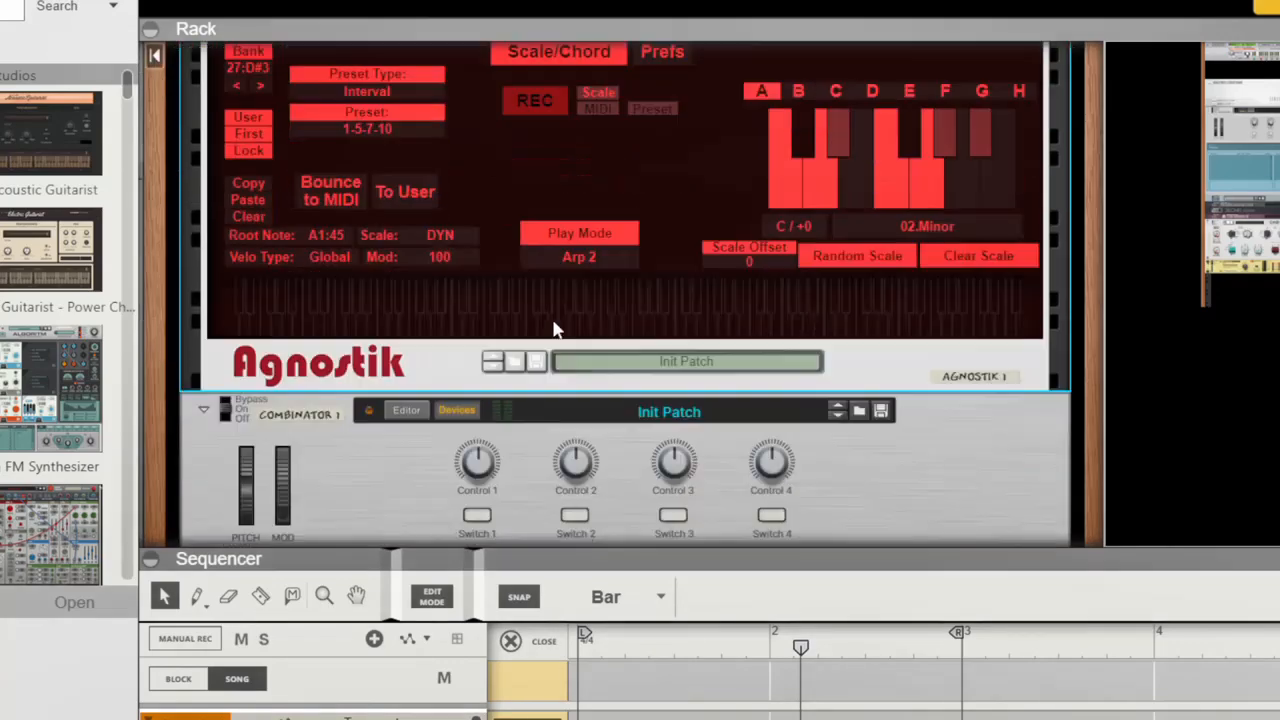
scroll(543, 334, "down", 5)
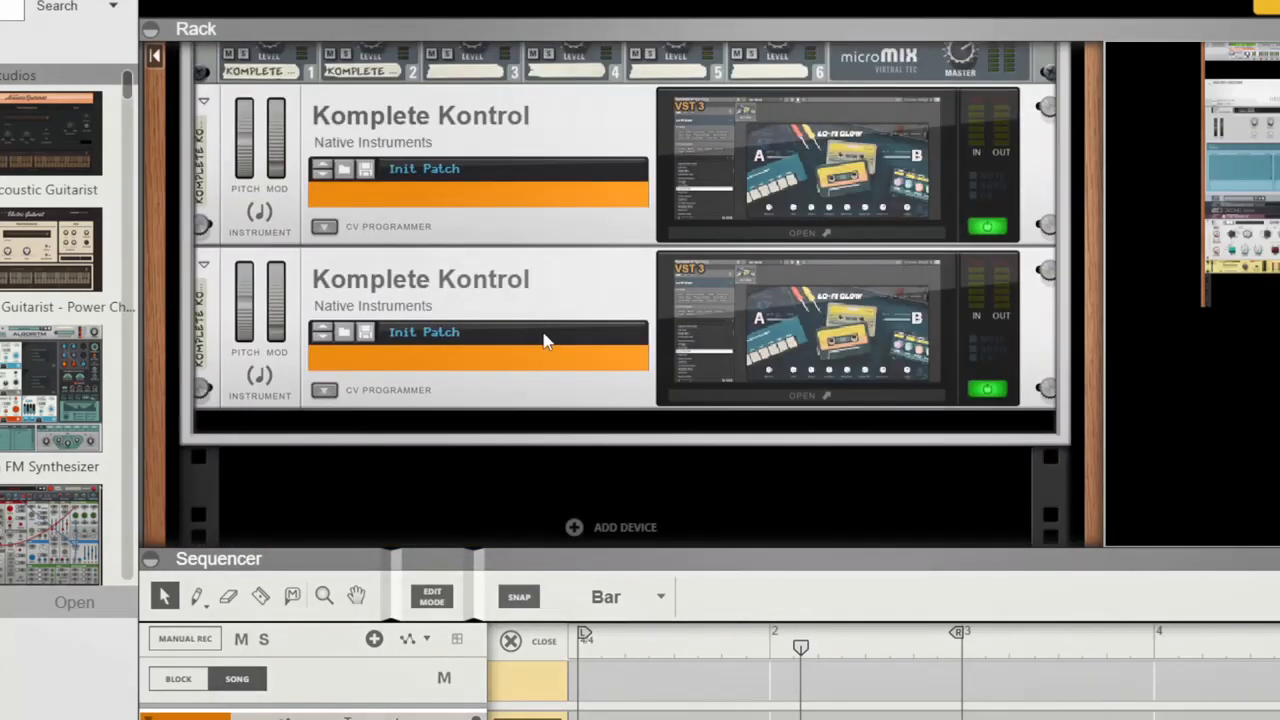
scroll(543, 337, "up", 5)
scroll(547, 348, "up", 10)
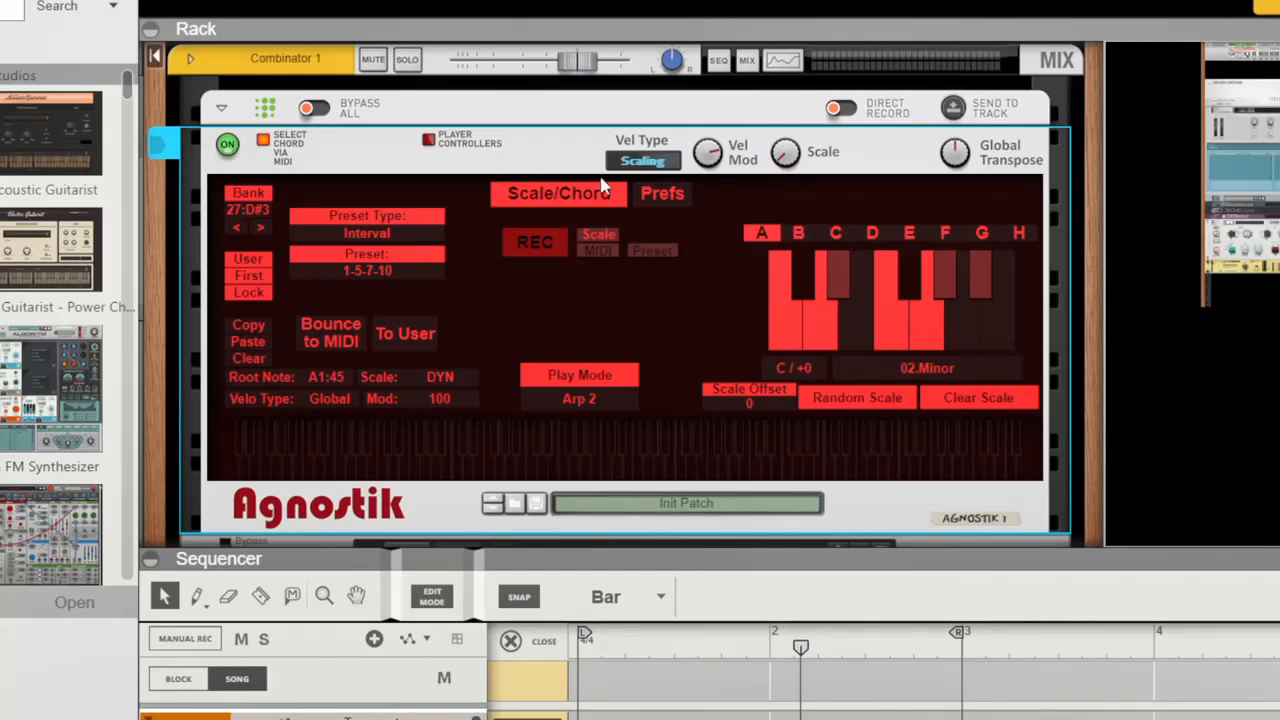
left_click(360, 176)
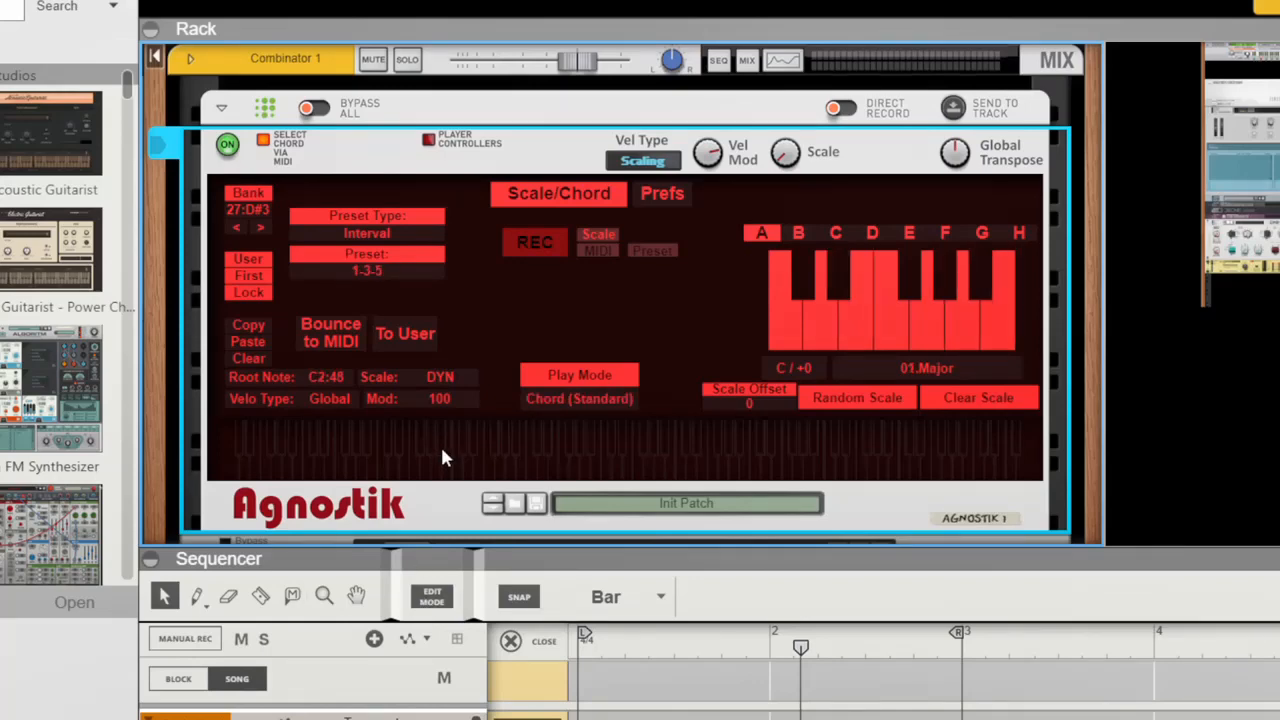
key("KP_0")
- Assign interval presets 1-3-4-6, 1-3-5-6, 1-5-9-11 and 1-4-7-9 to banks 26:C#3, 27:D#3, 28:F#3 and 29:G#3 respectively
left_click_drag(389, 273, 386, 128)
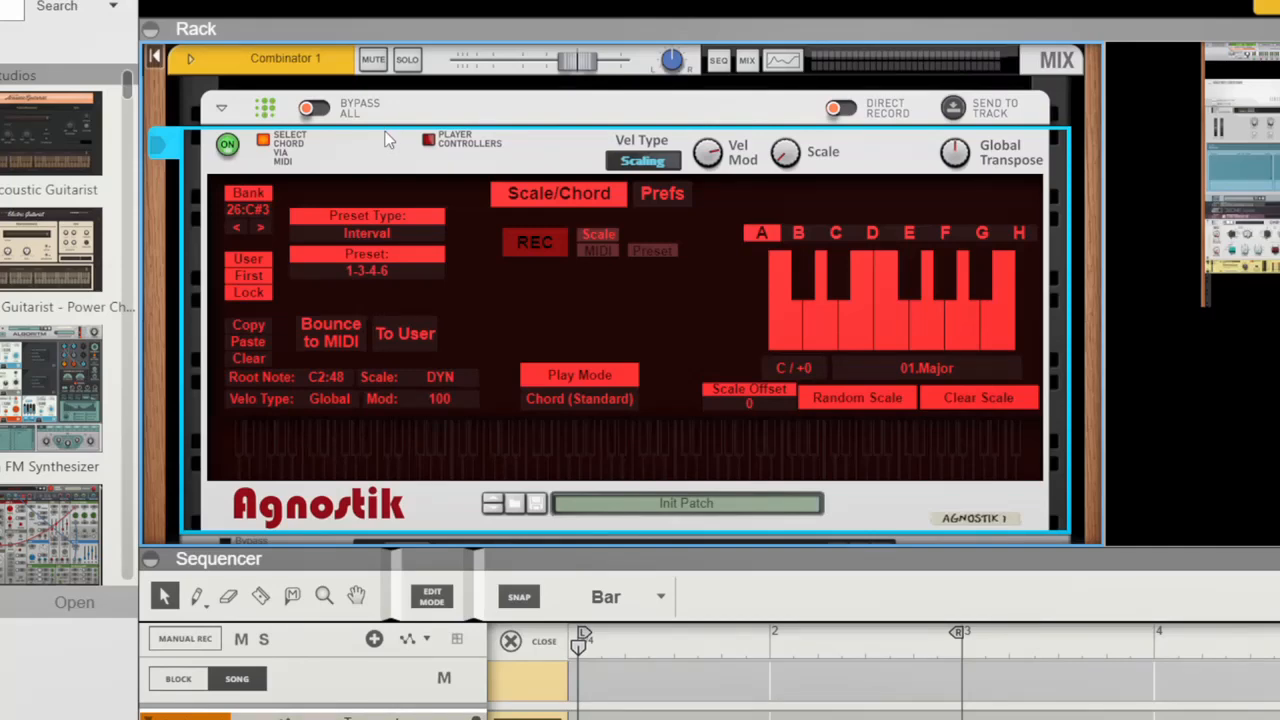
left_click(260, 224)
left_click_drag(361, 266, 369, 130)
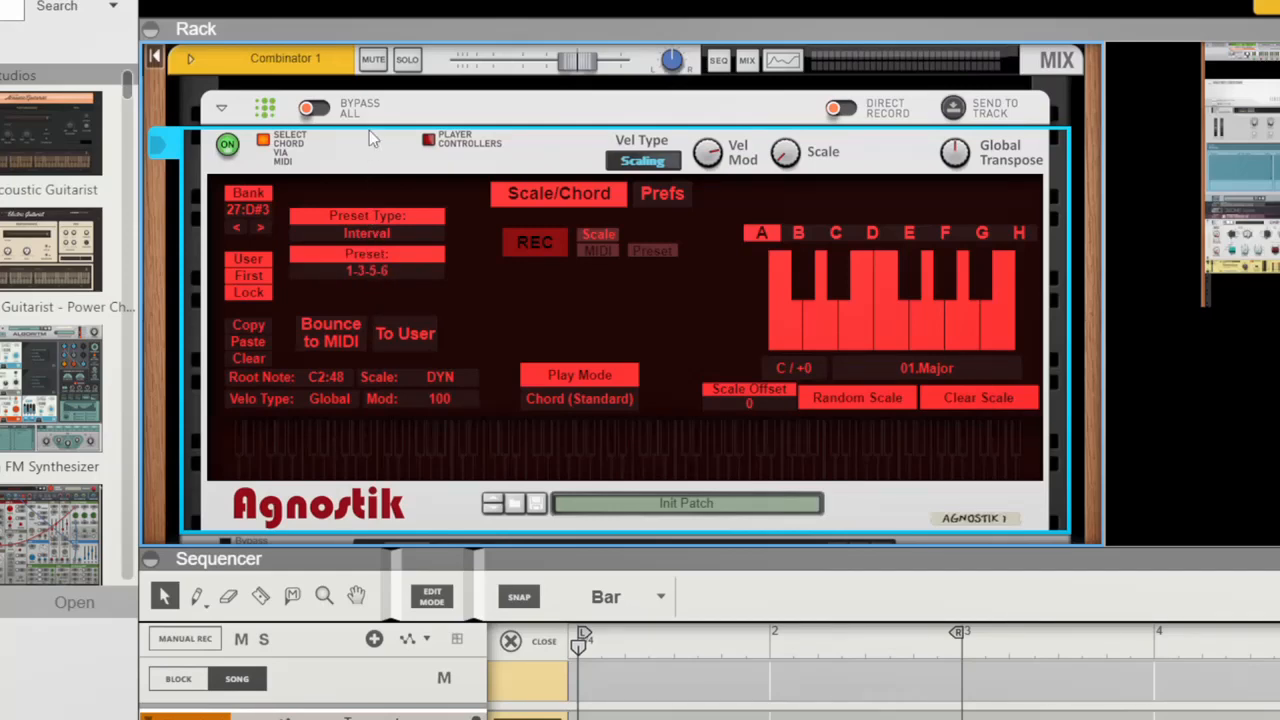
left_click(260, 228)
left_click_drag(362, 268, 364, 147)
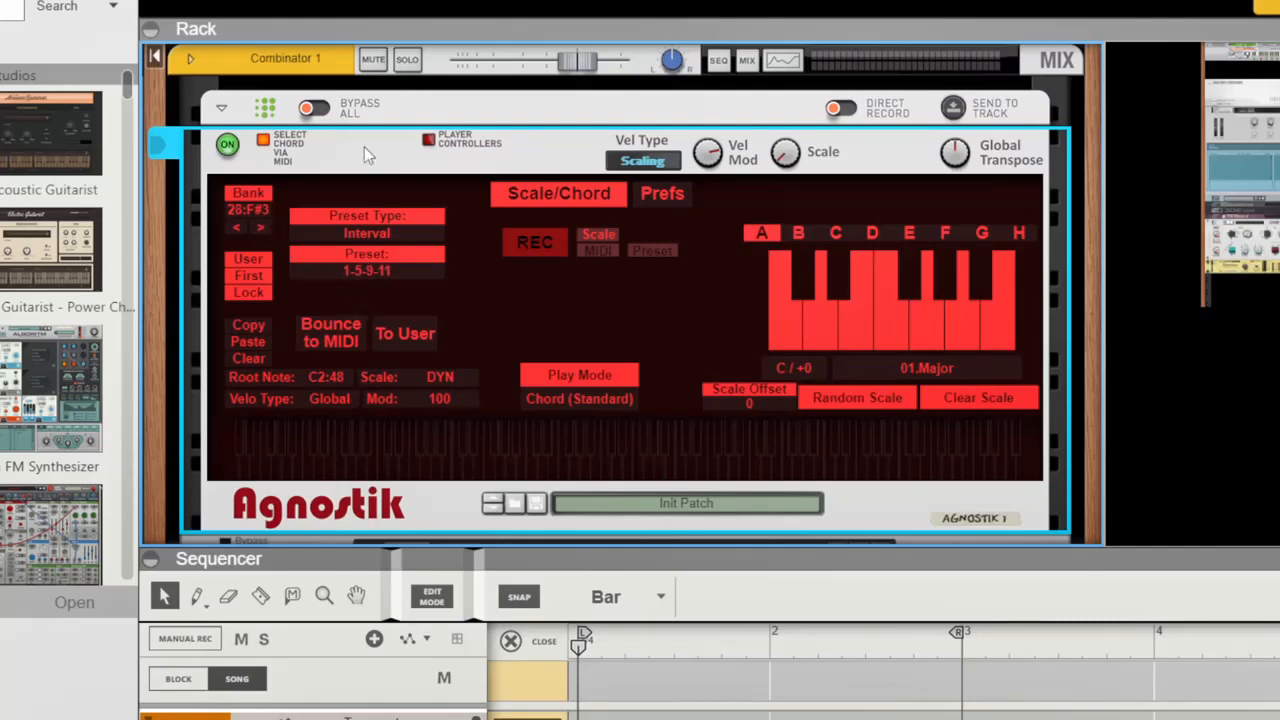
left_click(261, 223)
left_click_drag(344, 272, 369, 81)
- Go back to bank 26:C#3 and step through to bank 29:G#3 to review each chord preset
left_click(235, 229)
left_click(235, 229)
left_click(235, 229)
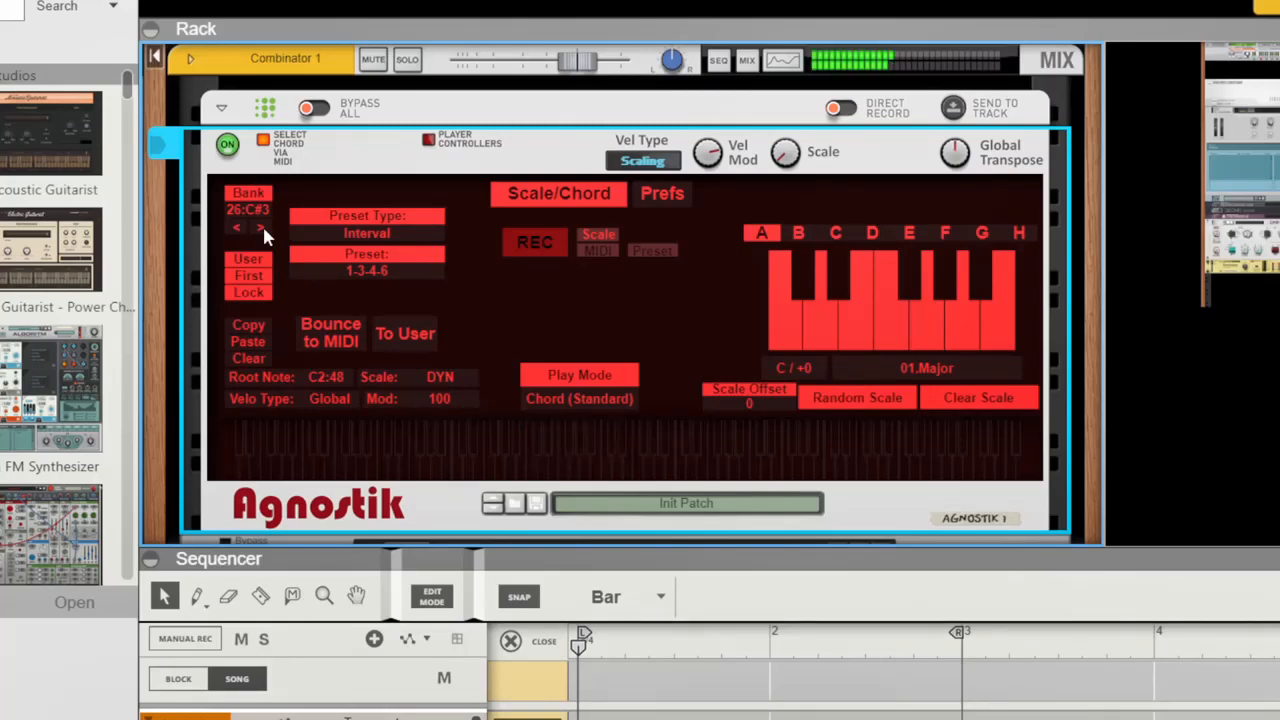
left_click(262, 226)
left_click(262, 226)
left_click(262, 226)
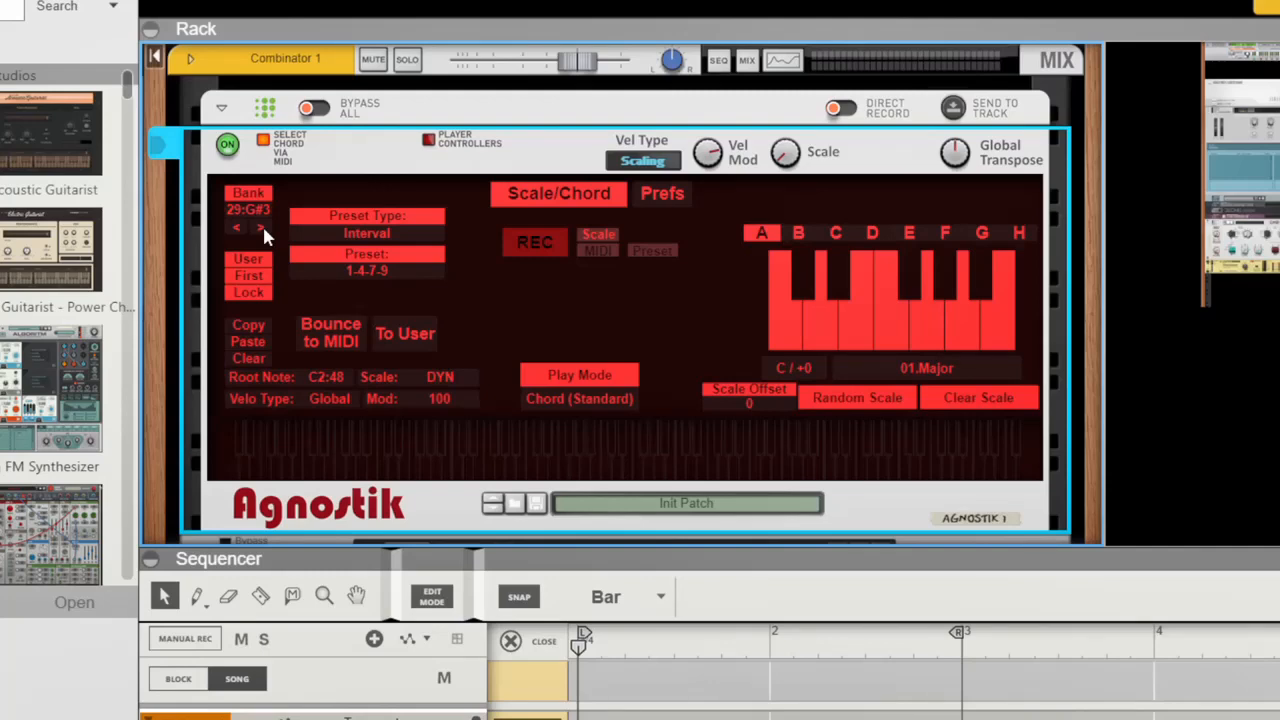
- Set the root notes of banks 27:D#3, 28:F#3 and 29:G#3 to A#1, G2 and D2 respectively
left_click(262, 226)
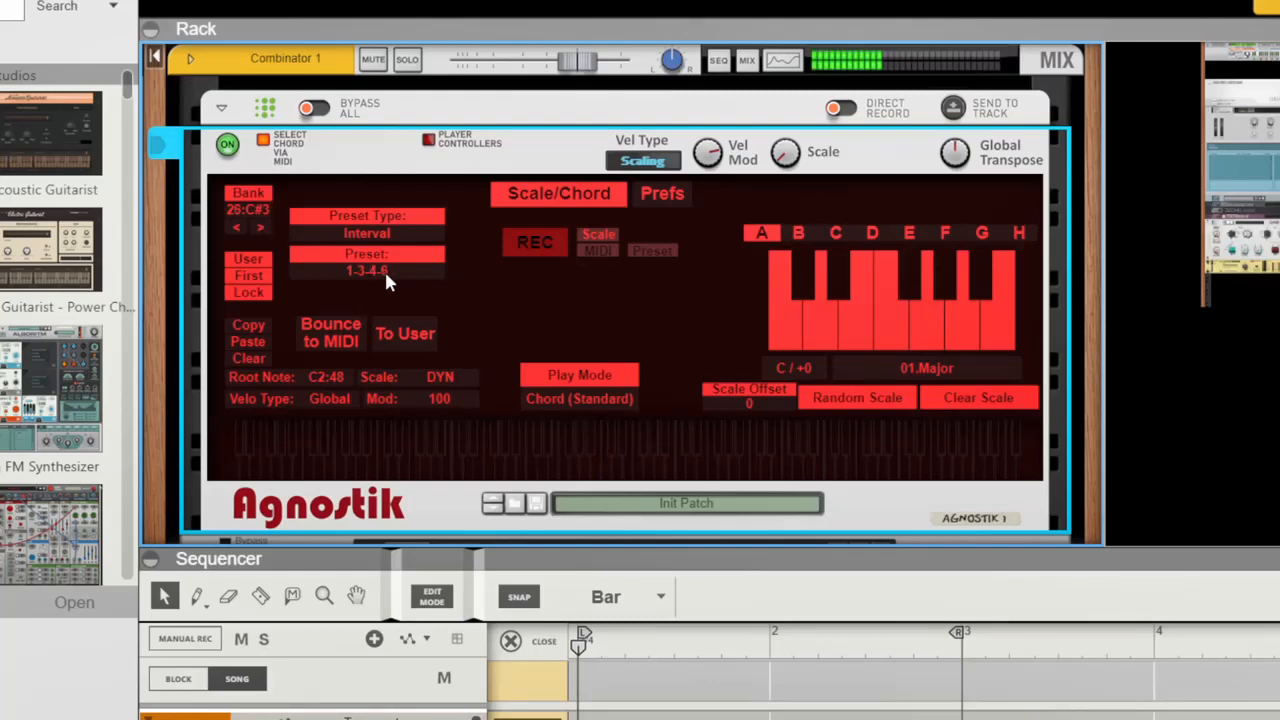
left_click(384, 267)
left_click_drag(333, 375, 346, 282)
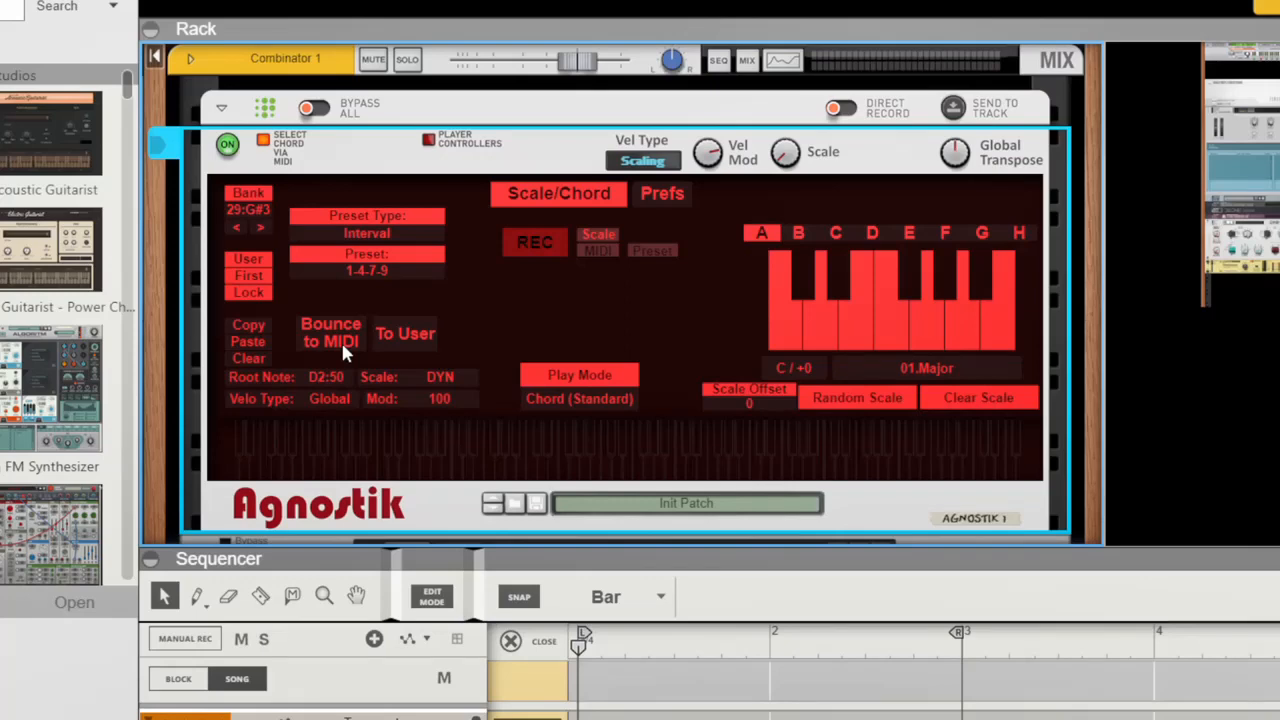
- Set the play mode to Arp 1 for banks 26:C#3, 27:D#3, 28:F#3 and 29:G#3
left_click(240, 226)
left_click(240, 226)
left_click(245, 228)
left_click_drag(539, 386, 588, 340)
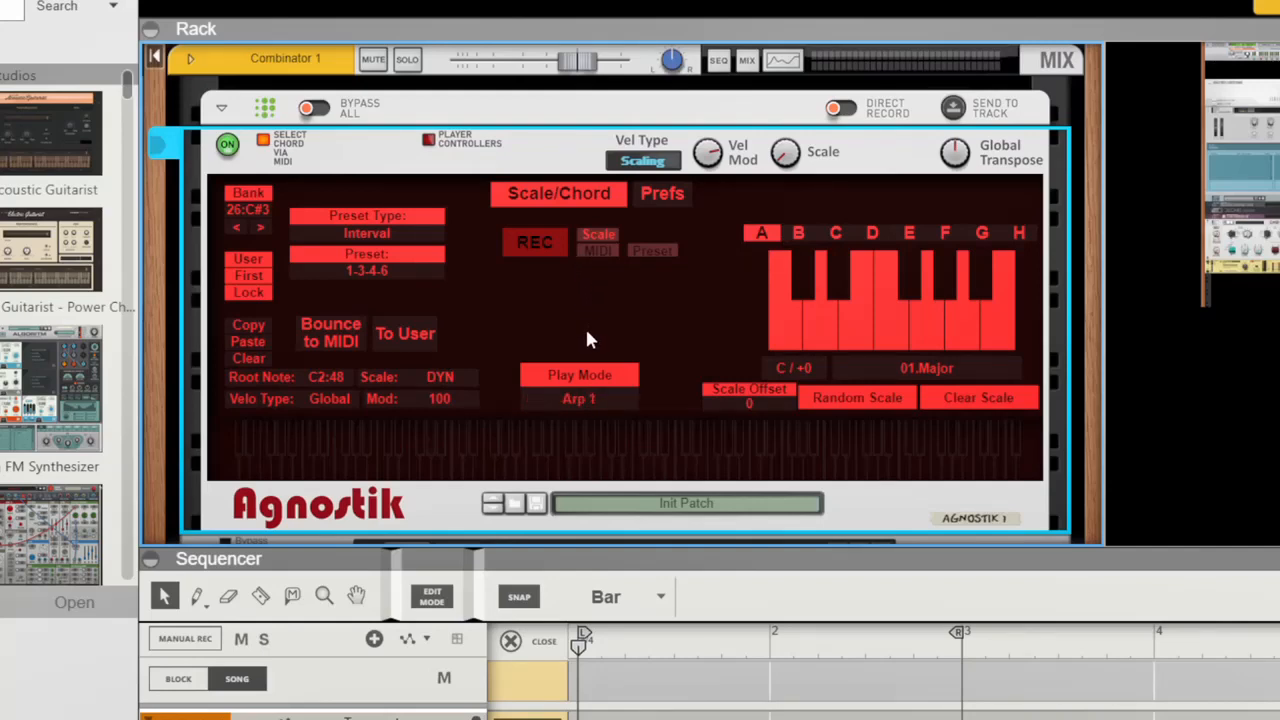
left_click(260, 228)
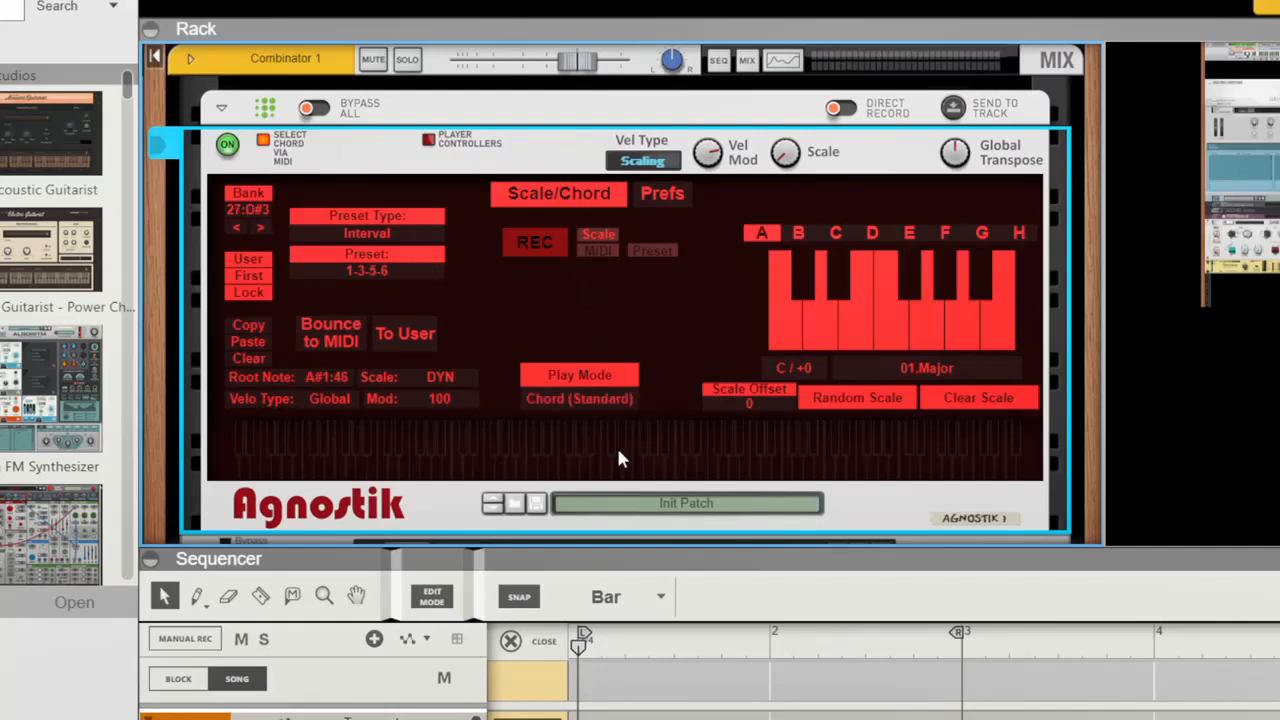
left_click_drag(568, 391, 562, 322)
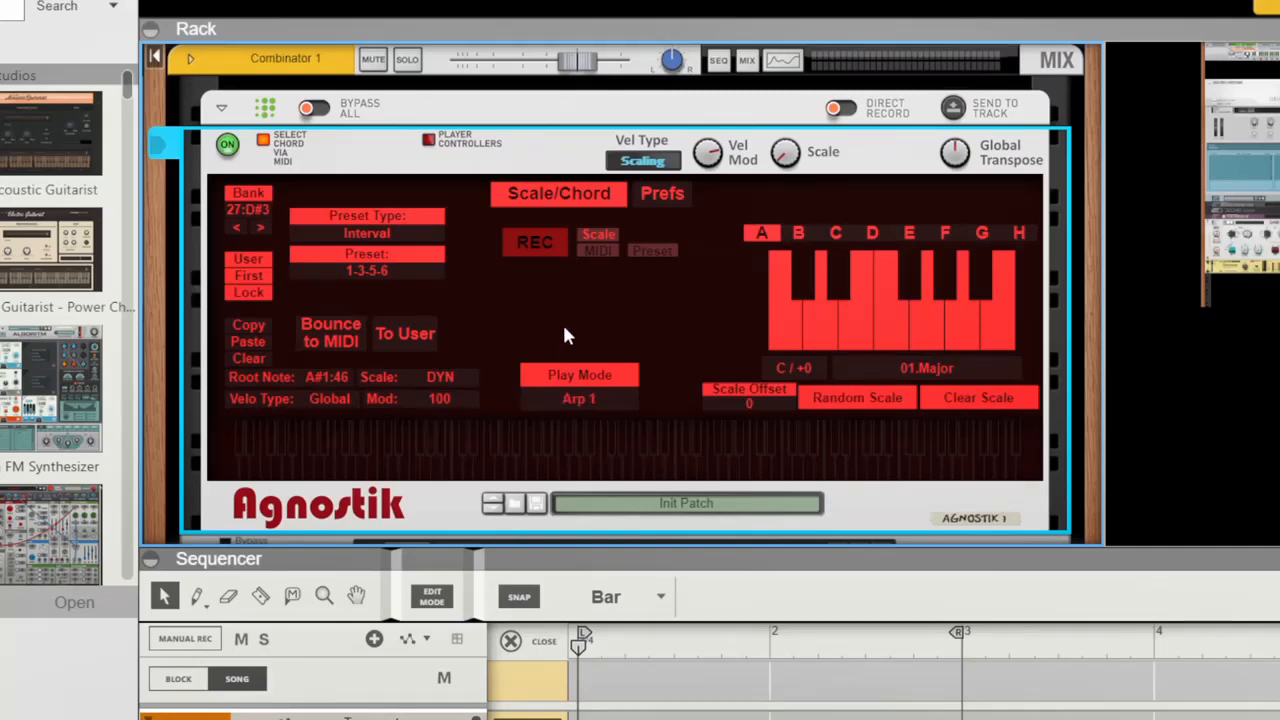
left_click(262, 229)
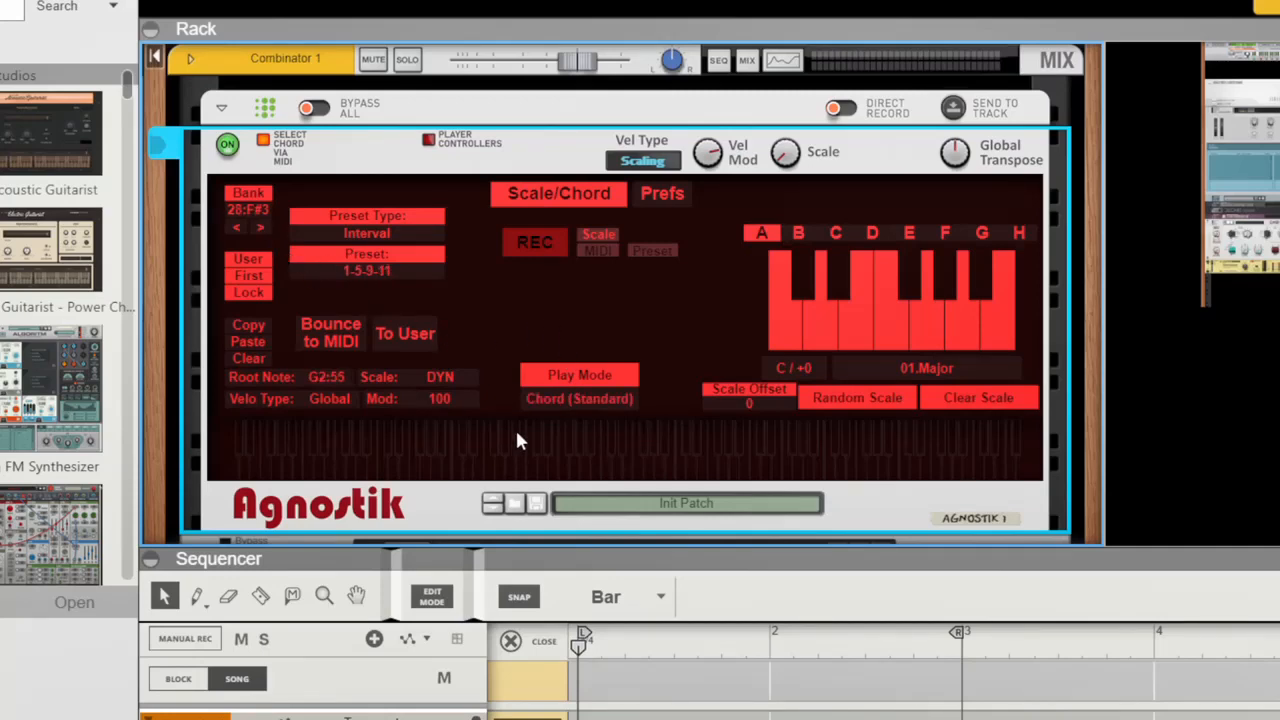
left_click_drag(548, 396, 534, 330)
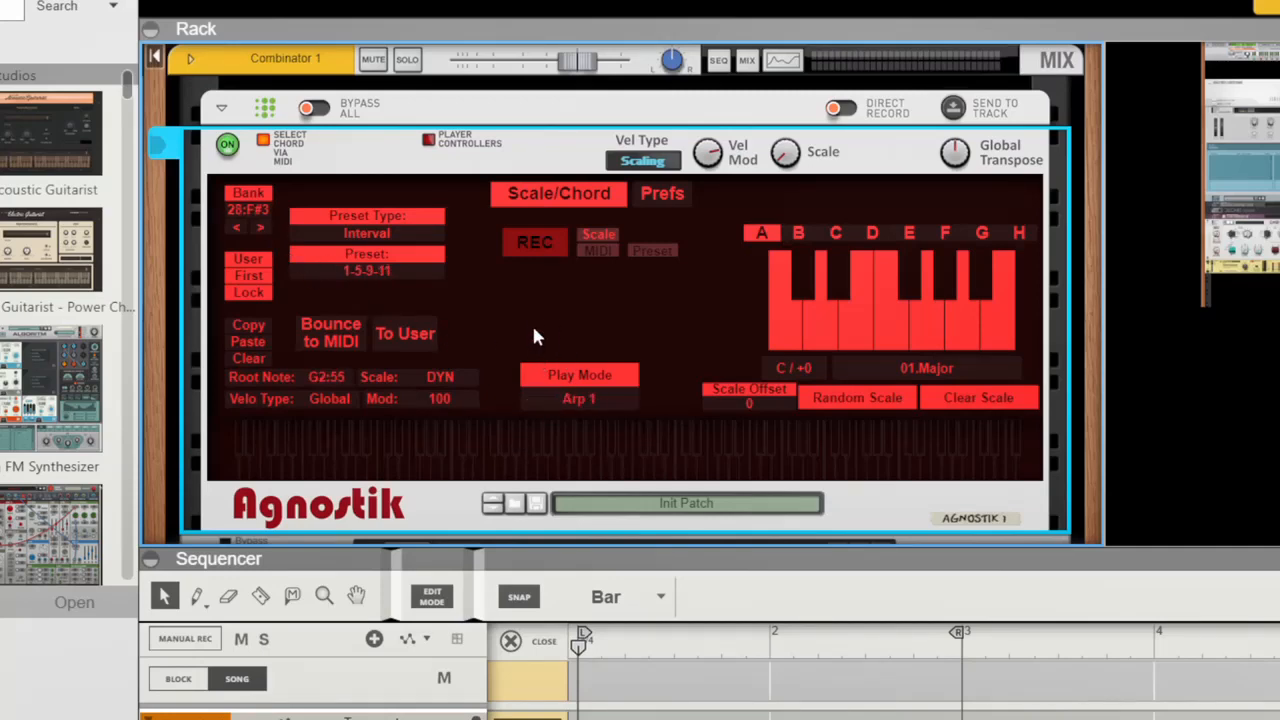
left_click(262, 227)
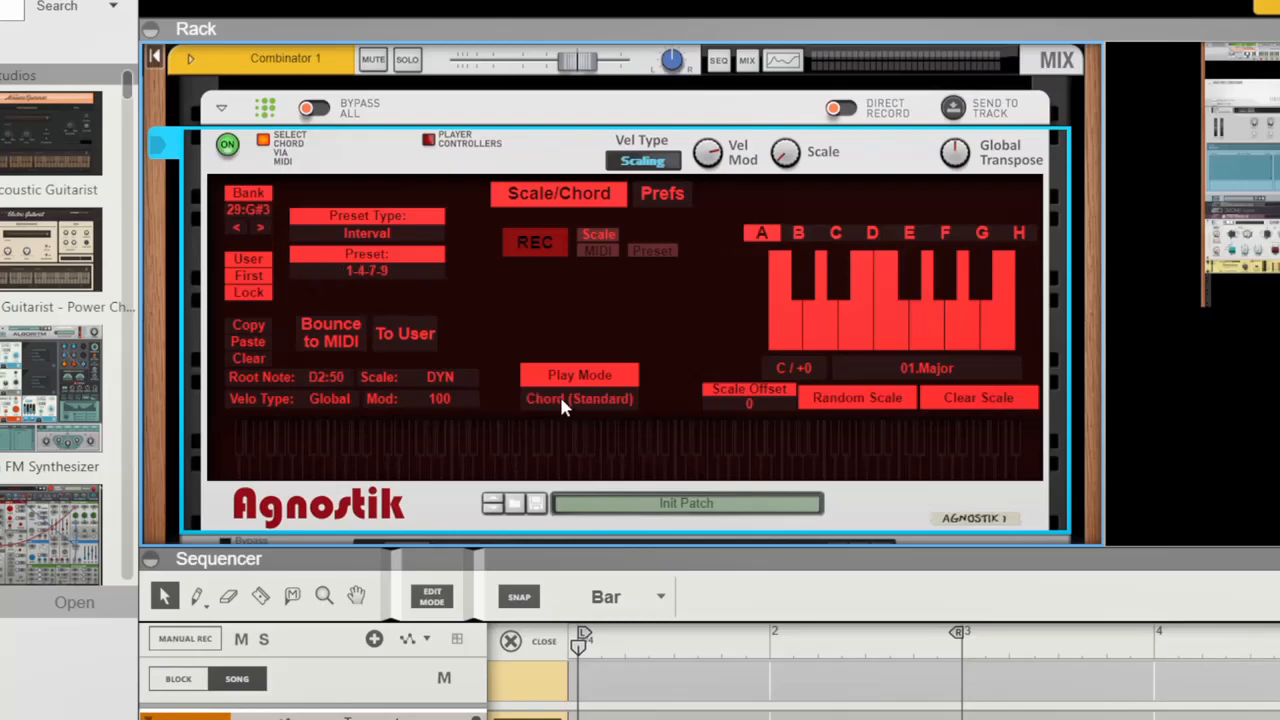
left_click_drag(559, 396, 568, 330)
- Examine the player controllers for strums, arps and reps, and return to the chord display
left_click(429, 141)
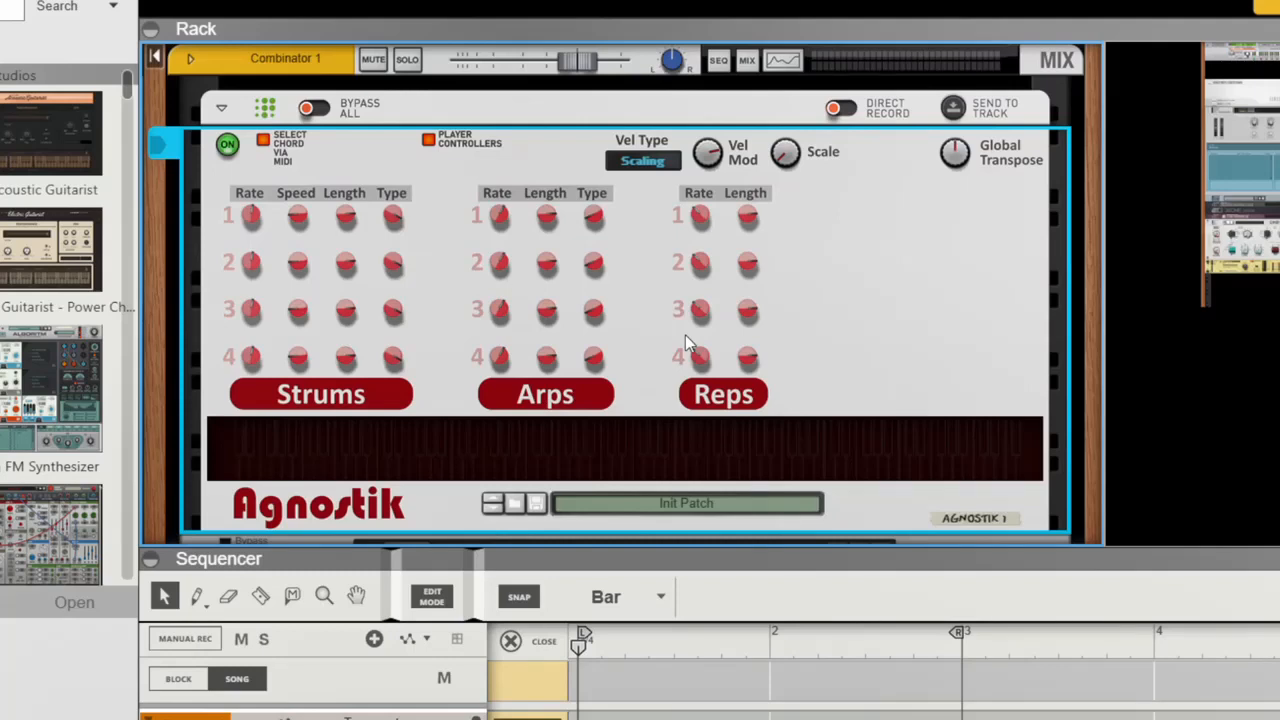
left_click(428, 140)
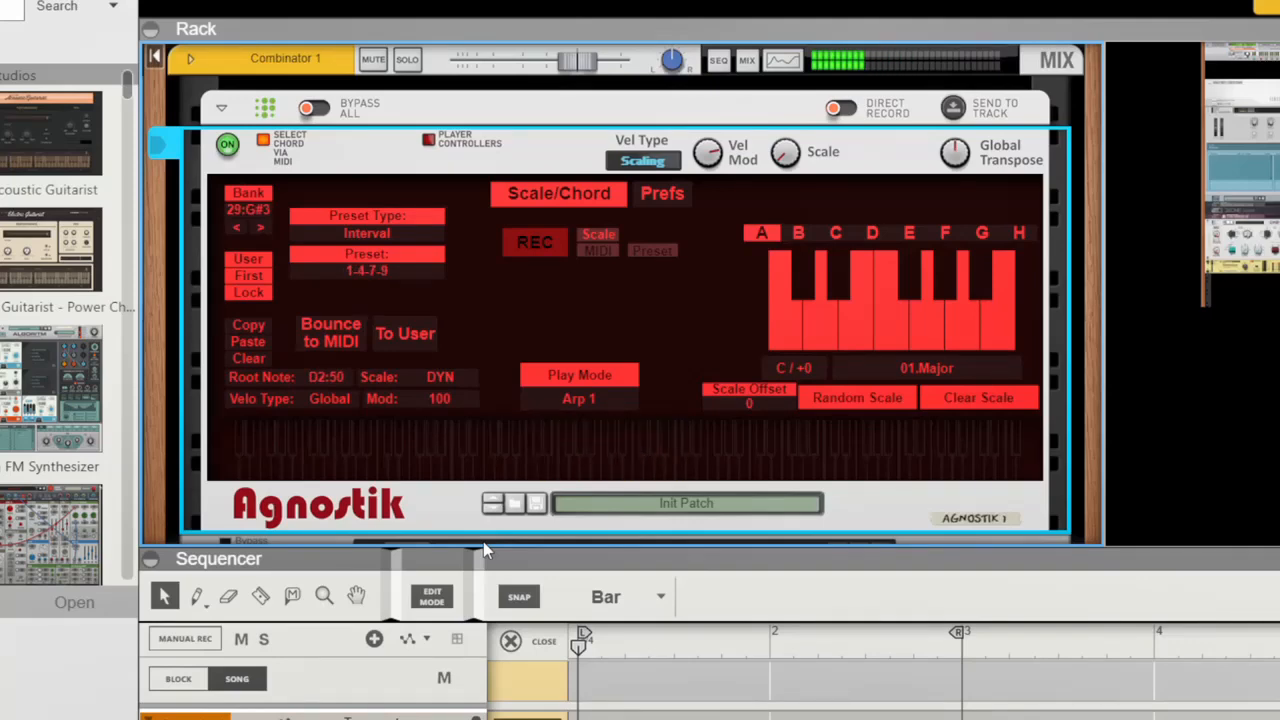
- Draw and open a clip starting at bar 1 on the Combinator 1 track, and extend the loop past bar 4
left_click_drag(490, 547, 492, 200)
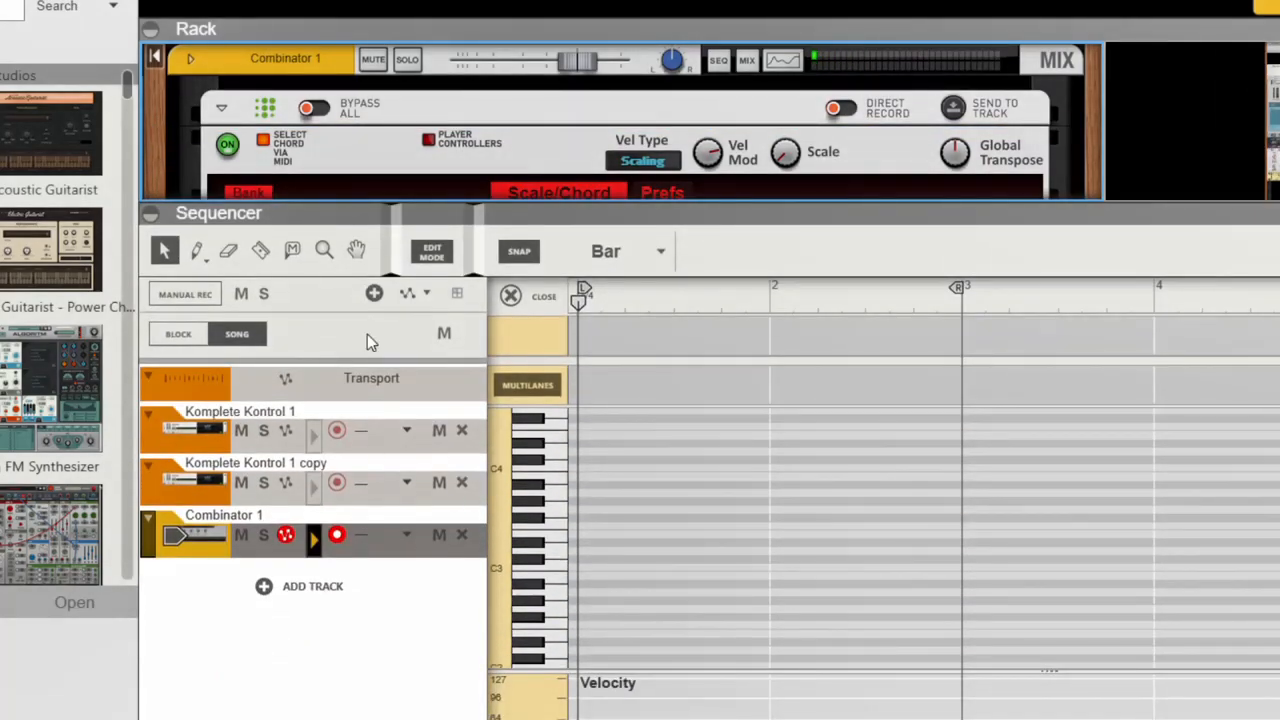
left_click(524, 300)
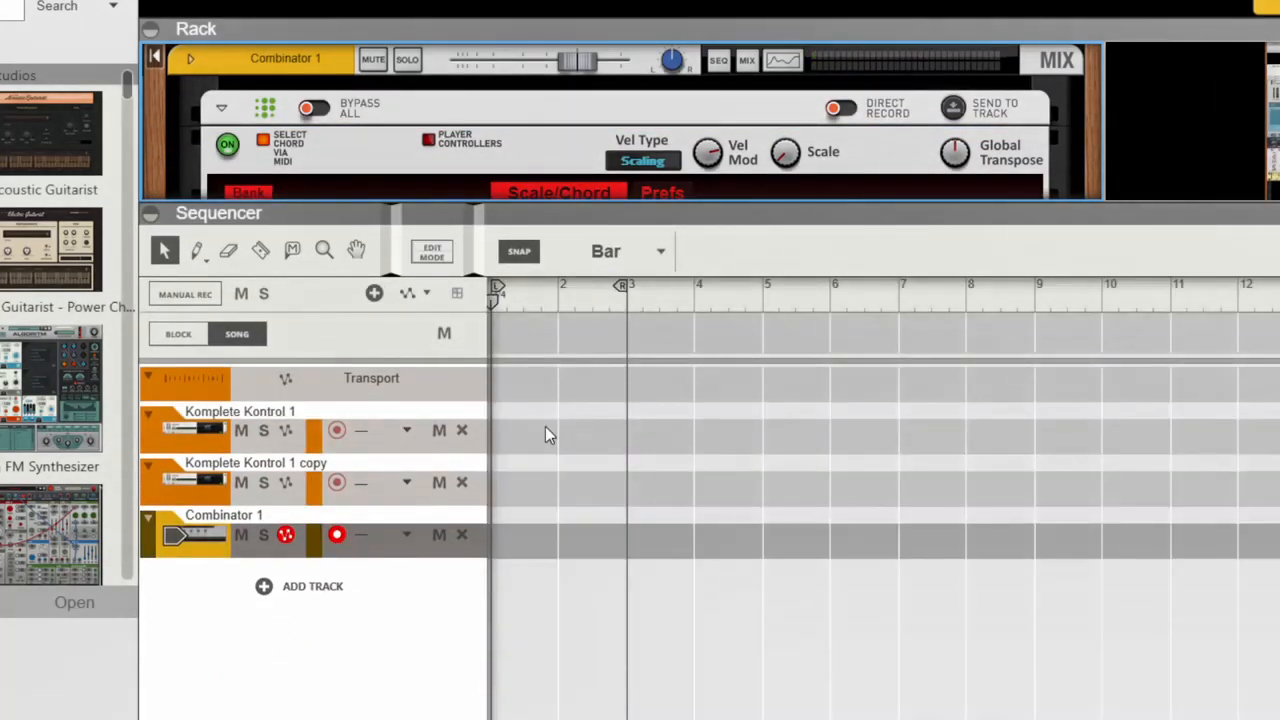
mouse_move(522, 552)
left_mouse_down()
mouse_move(566, 537)
mouse_move(708, 551)
left_mouse_up()
double_click(543, 548)
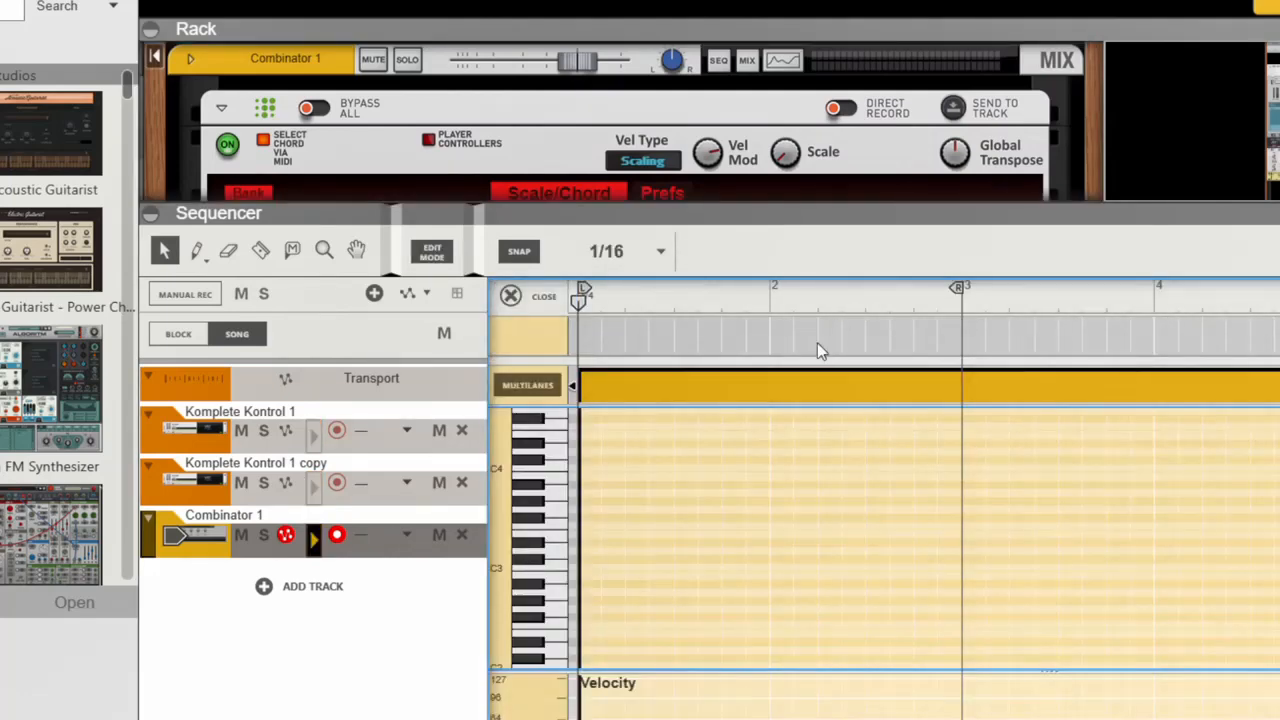
left_click_drag(955, 292, 1275, 292)
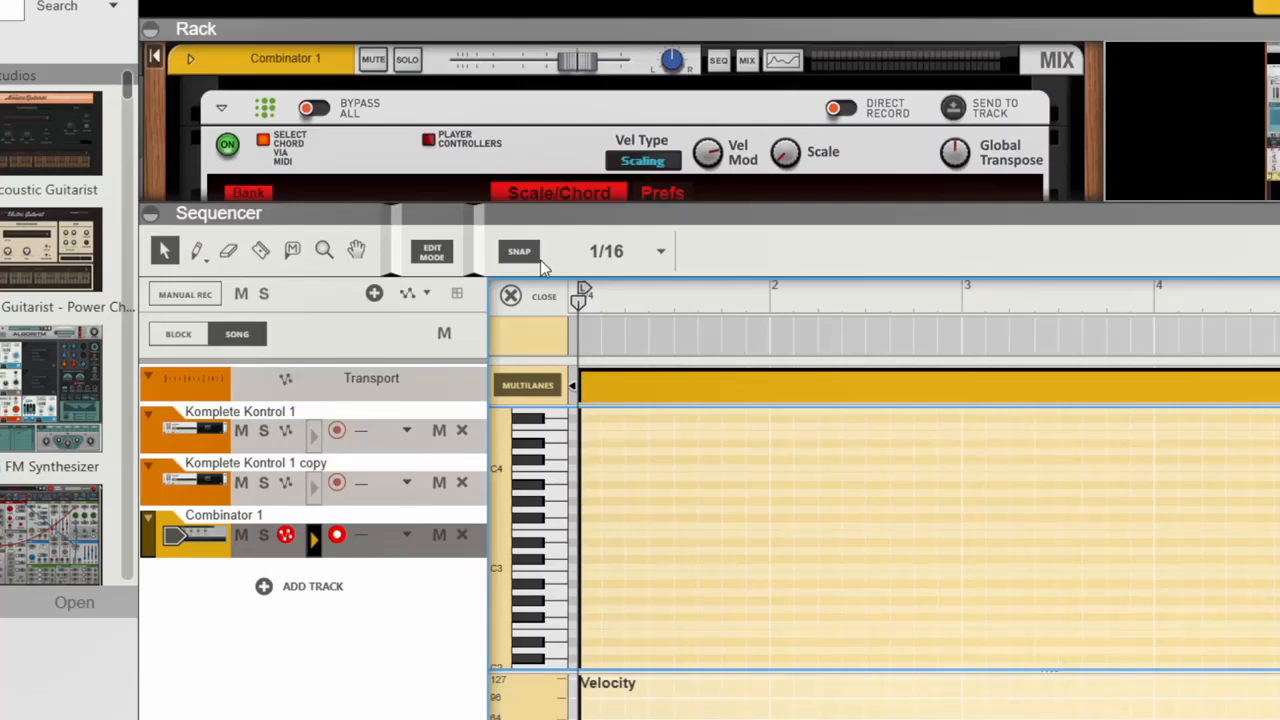
- With snap set to Bar, draw one-bar notes C#3, D#3, F#3 and G#3 in bars 1 to 4 and play them
key("ctrl+1")
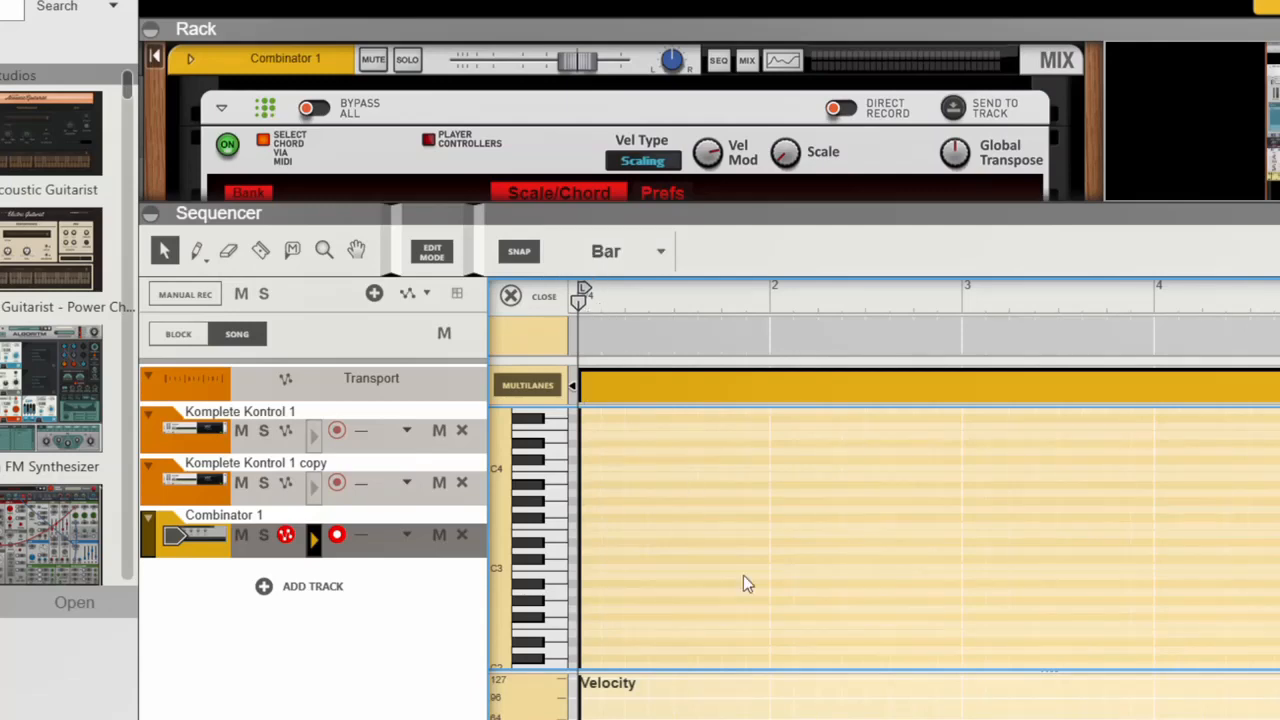
left_click(609, 557, "alt")
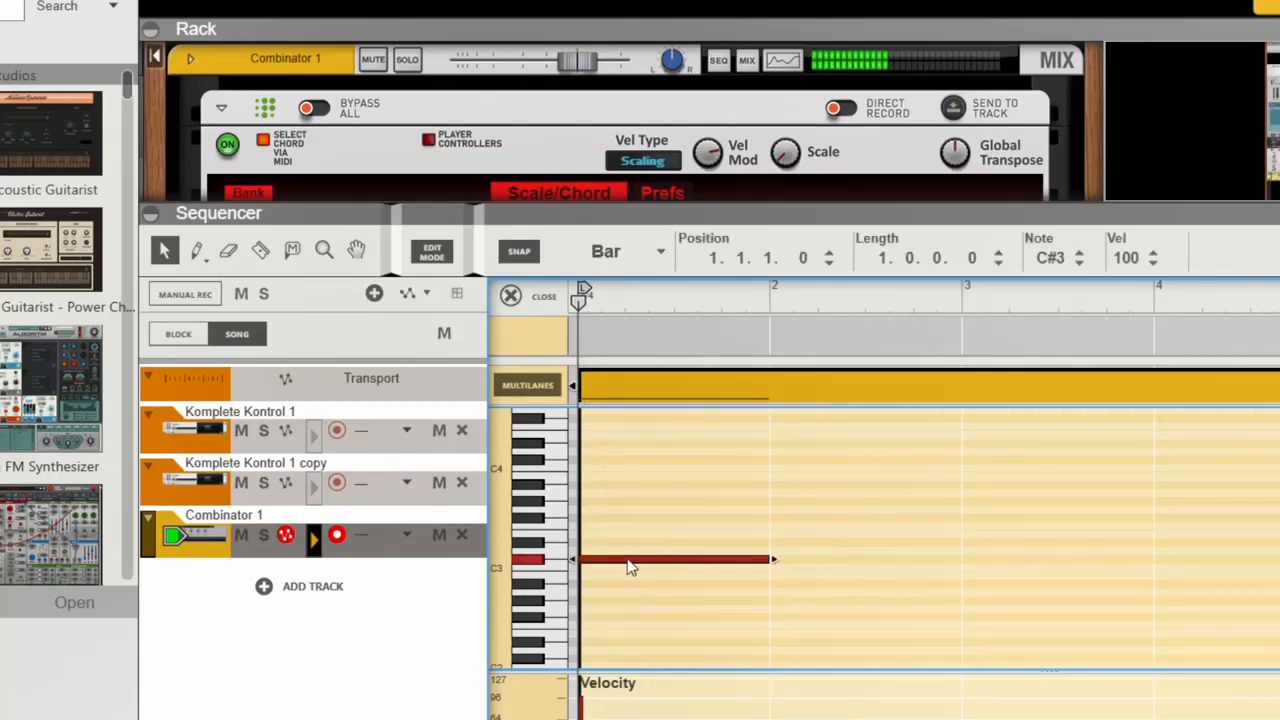
left_click(797, 542, "alt")
left_click(1001, 529)
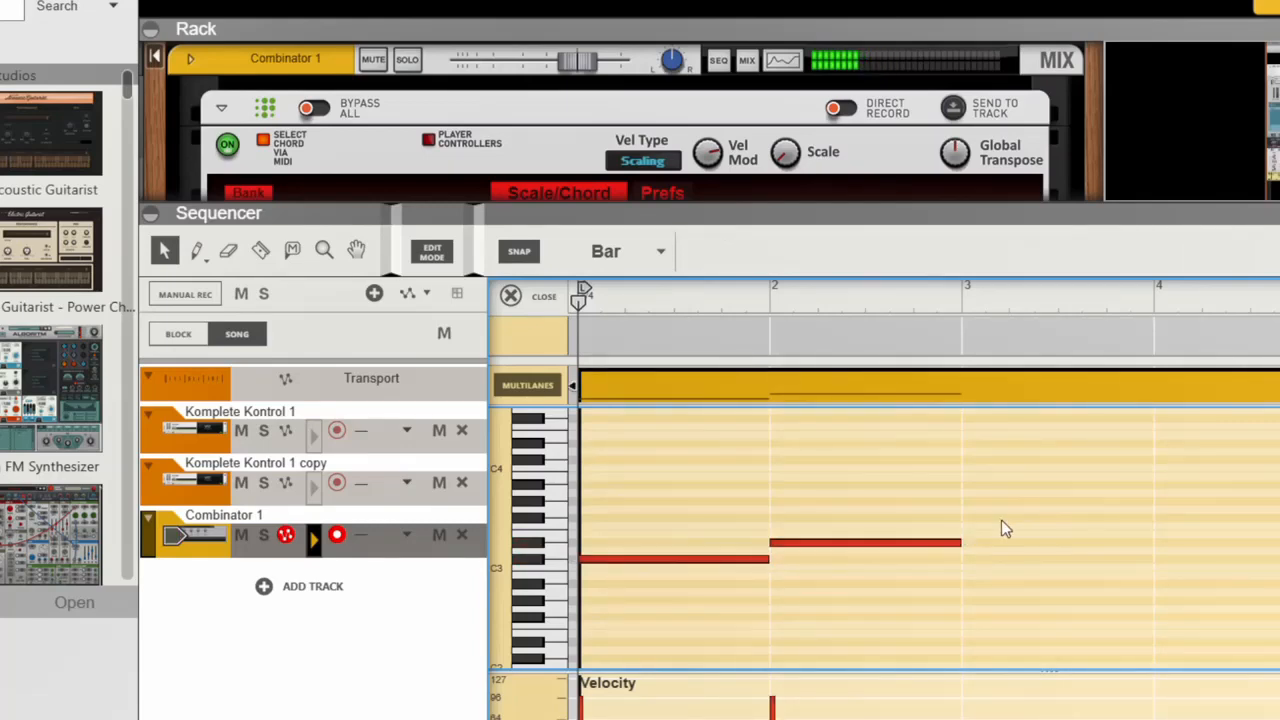
left_click(1001, 520, "alt")
left_click(1199, 501, "alt")
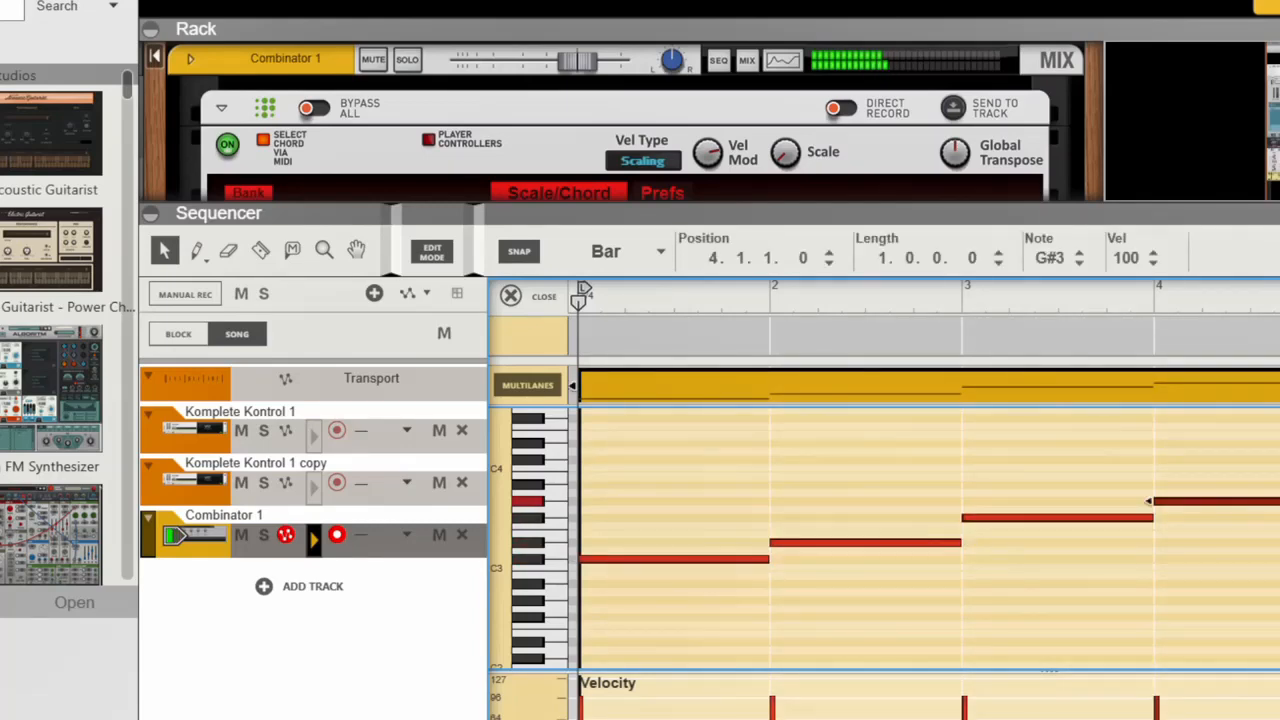
key("space")
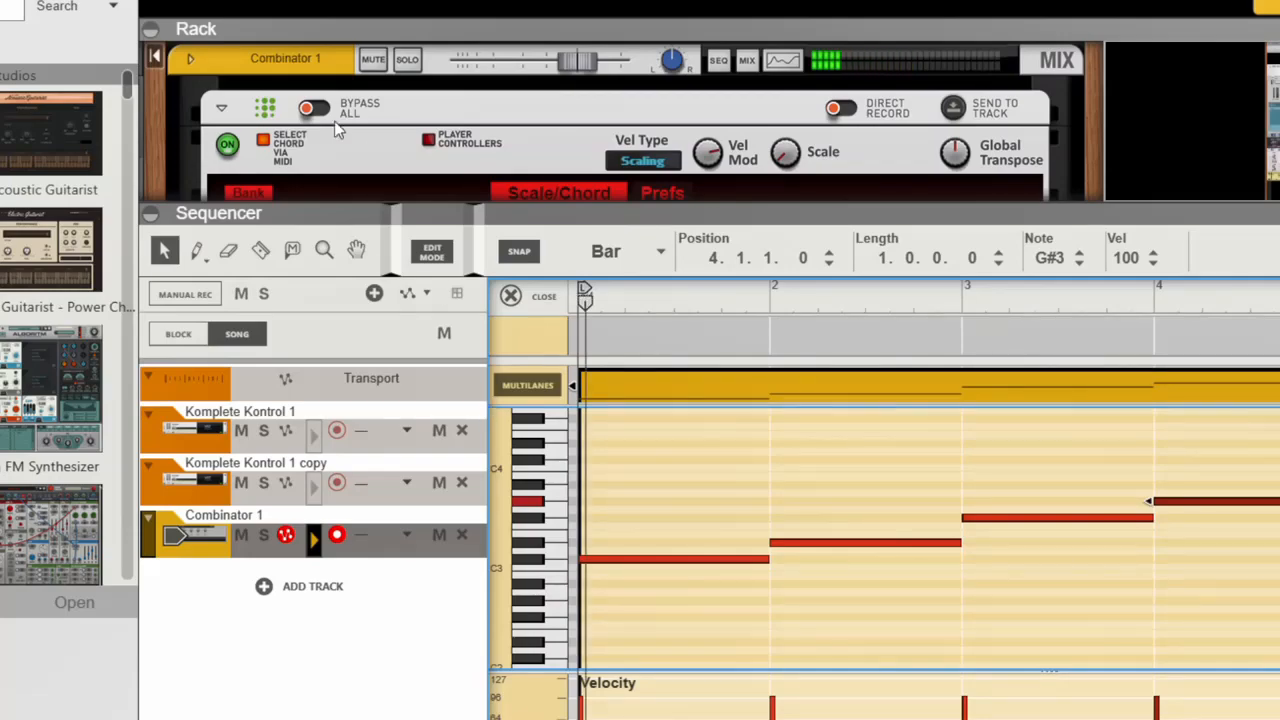
- Give the later chord banks their own arpeggiators, with Arp 2 for bank 27:D#3 and Arp 4 for bank 29:G#3
left_click_drag(494, 210, 495, 575)
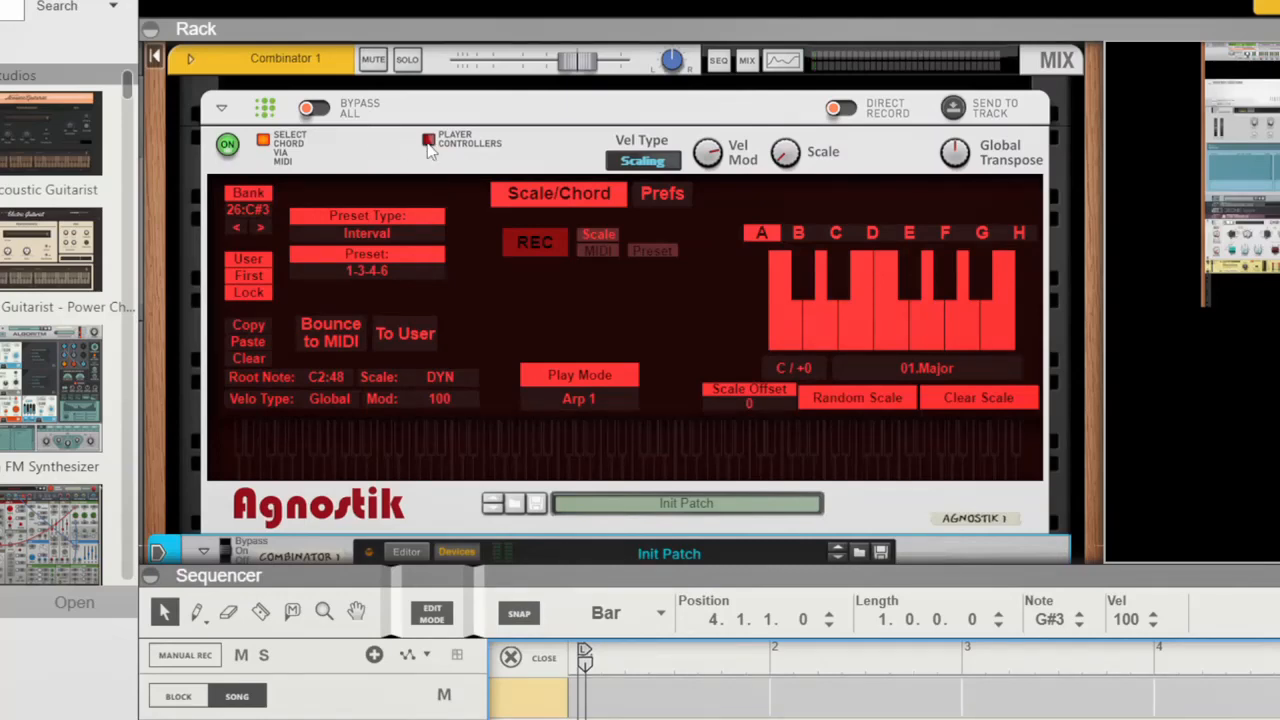
left_click(261, 227)
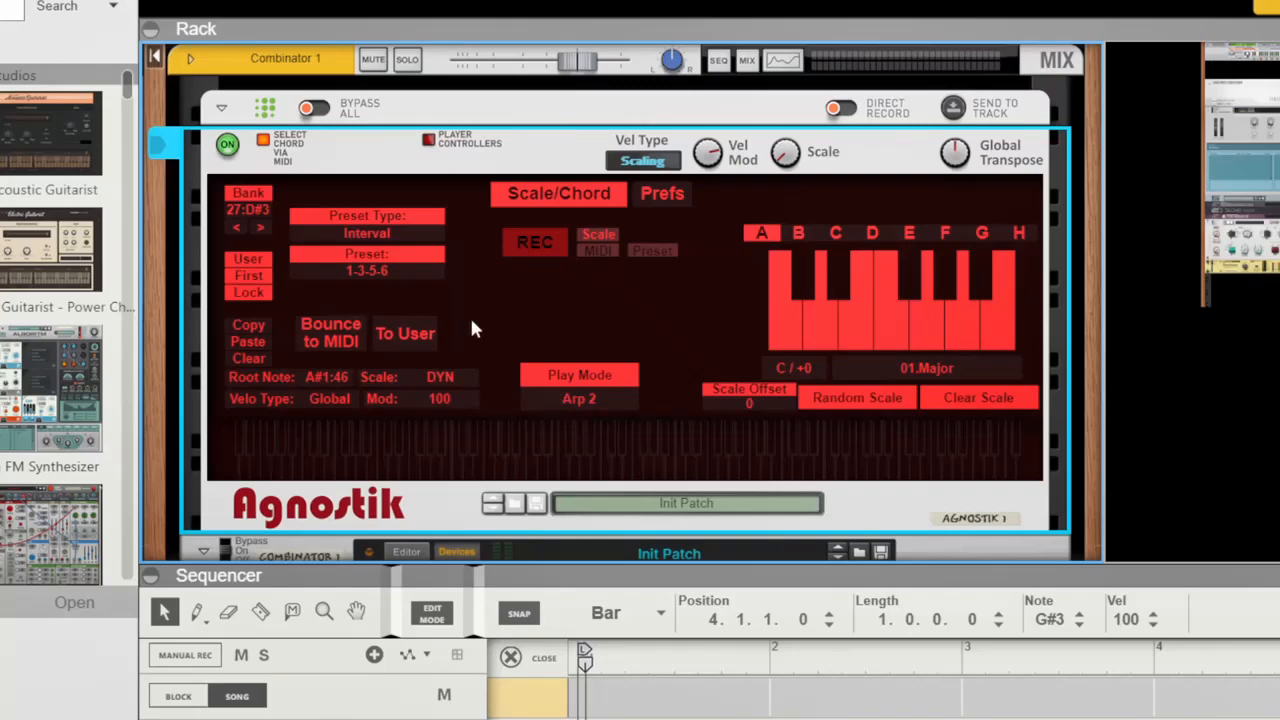
left_click(261, 228)
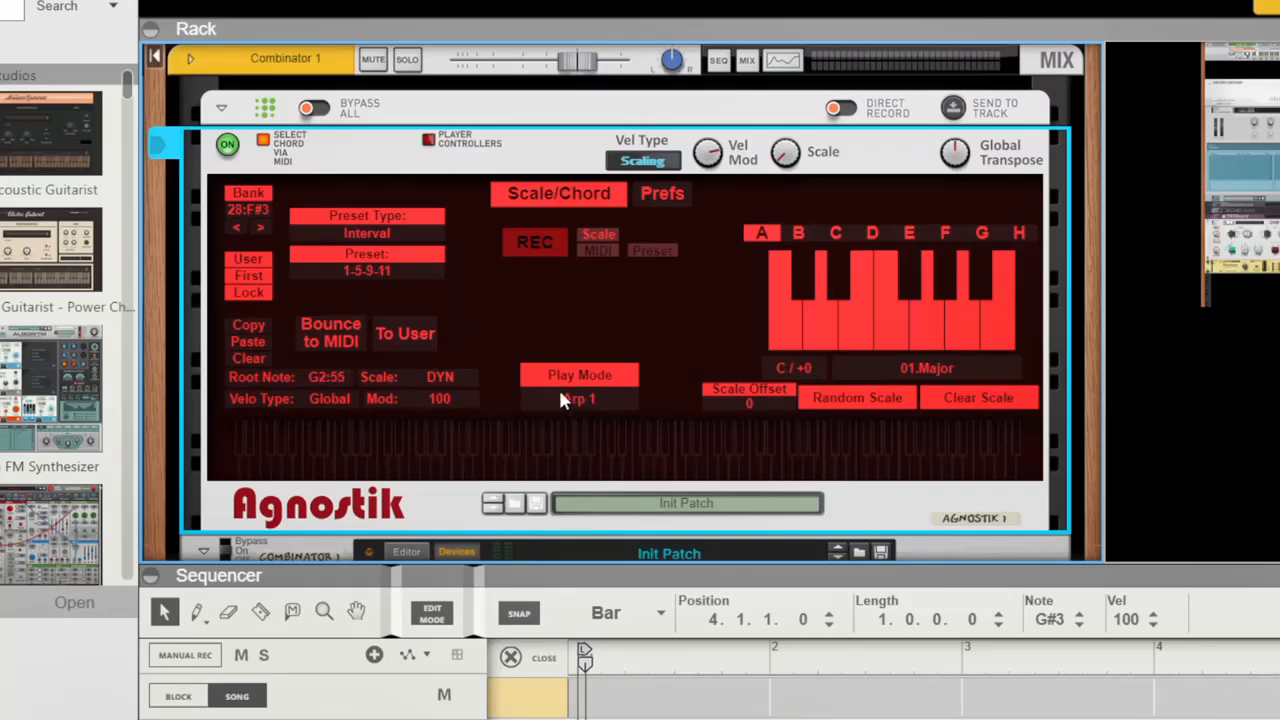
left_click(262, 228)
left_click_drag(587, 412, 545, 371)
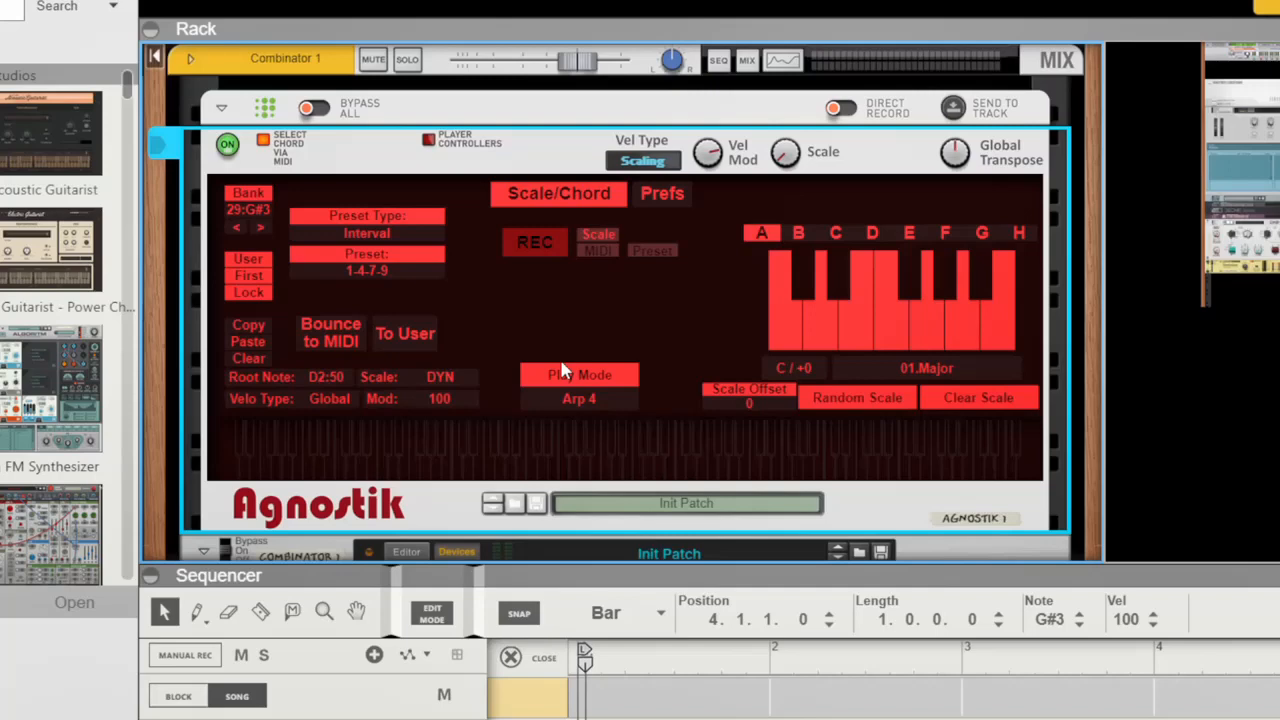
- Show the player controllers, play the loop and shorten the note lengths of Arps 1 and 2
left_click(428, 140)
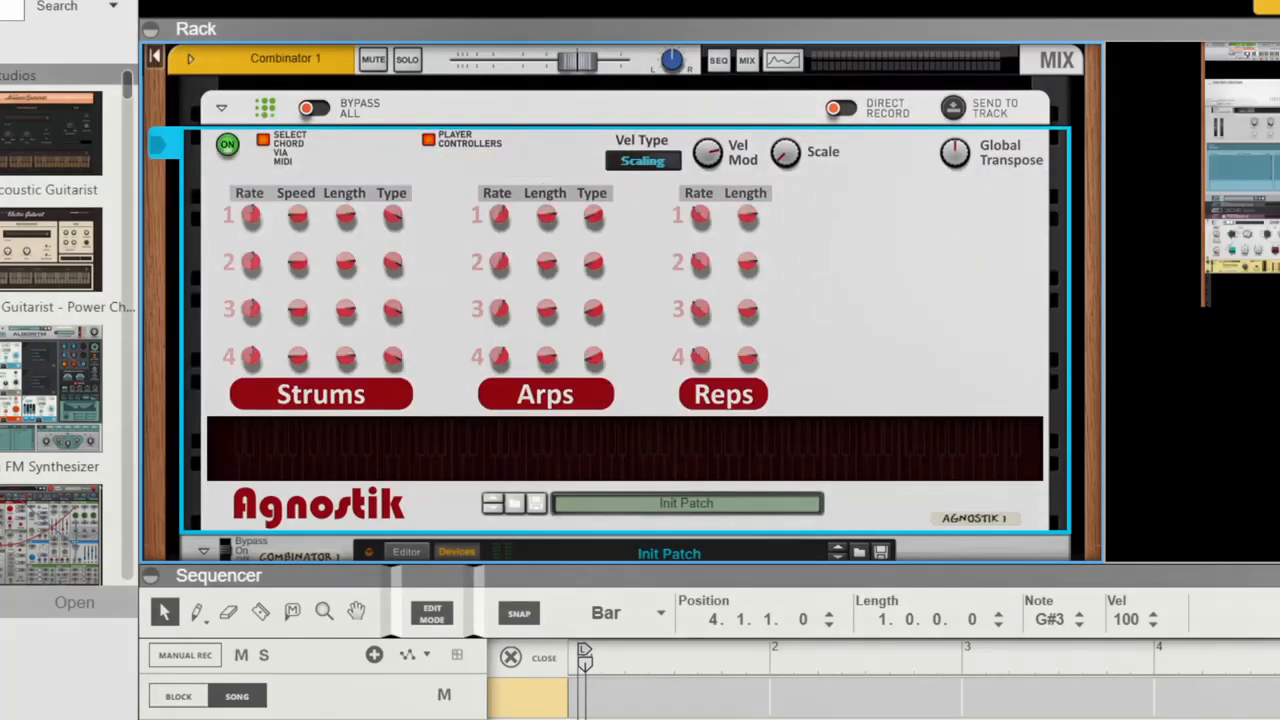
key("space")
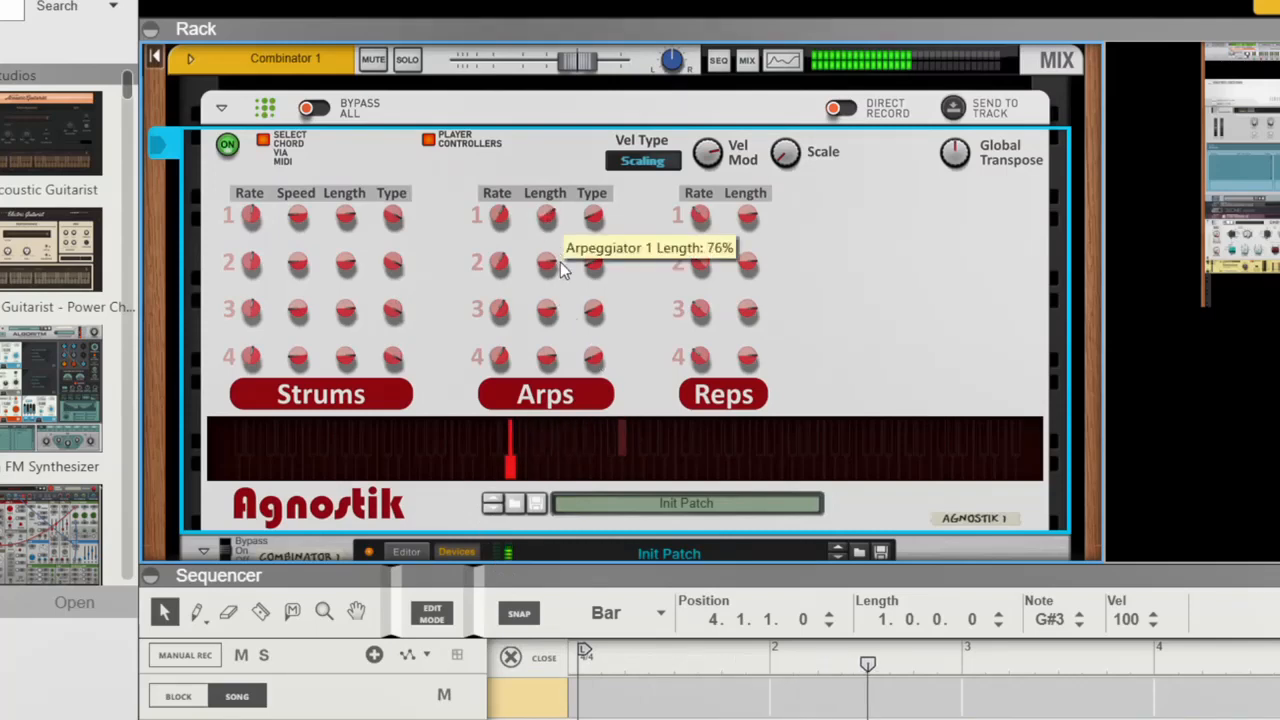
left_click_drag(560, 262, 574, 417)
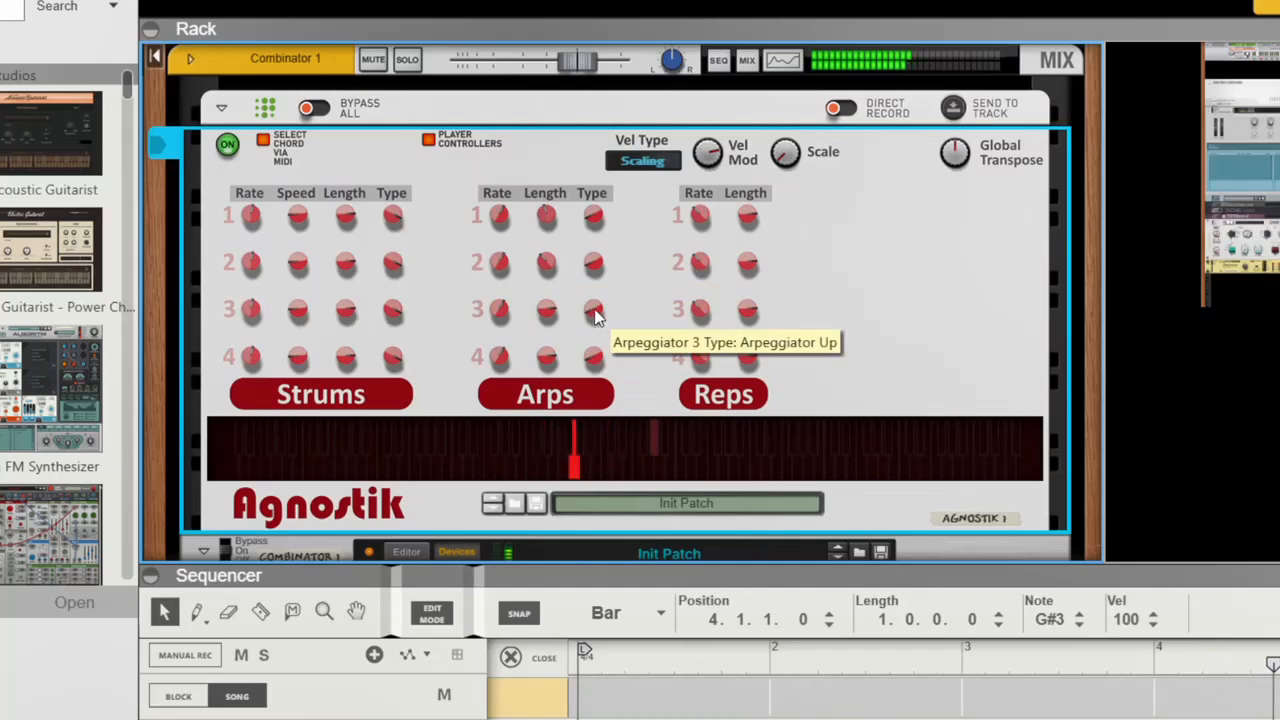
- Change the arpeggio types of Arps 3 and 4 away from Arpeggiator Up, and shorten Arp 4's note length
left_click_drag(592, 314, 569, 97)
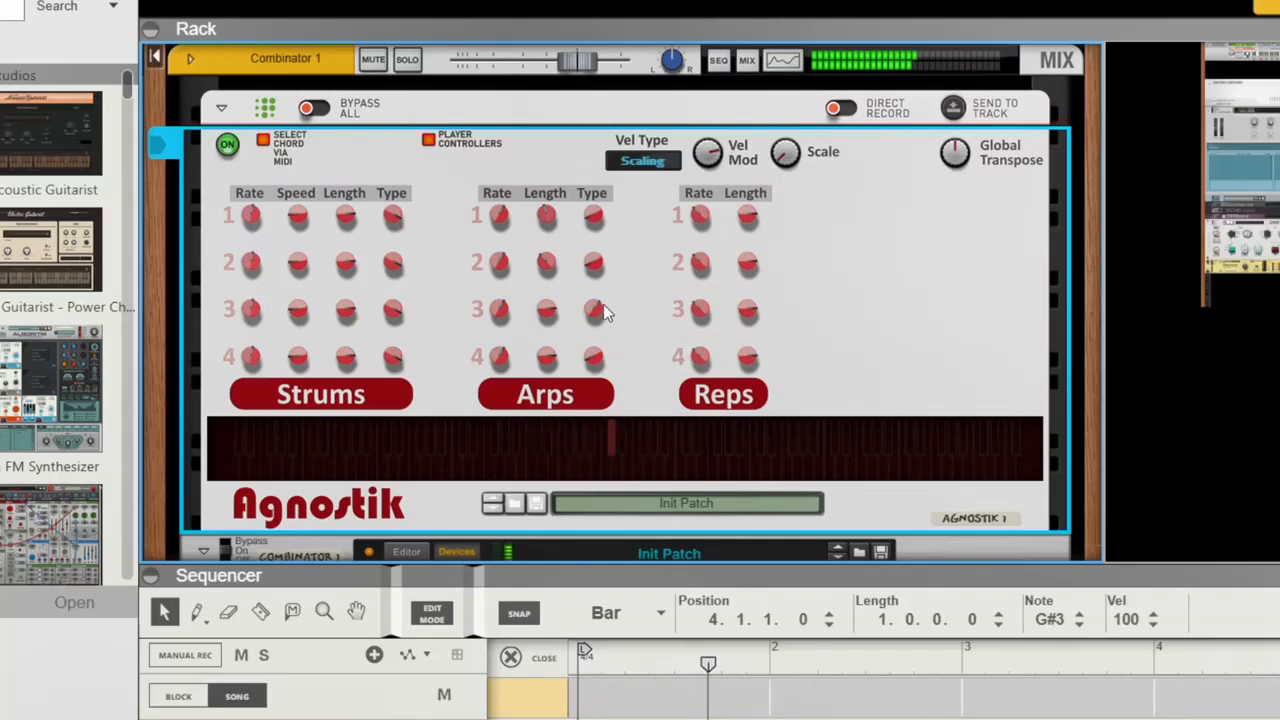
left_click_drag(594, 309, 591, 251)
left_click_drag(551, 366, 583, 491)
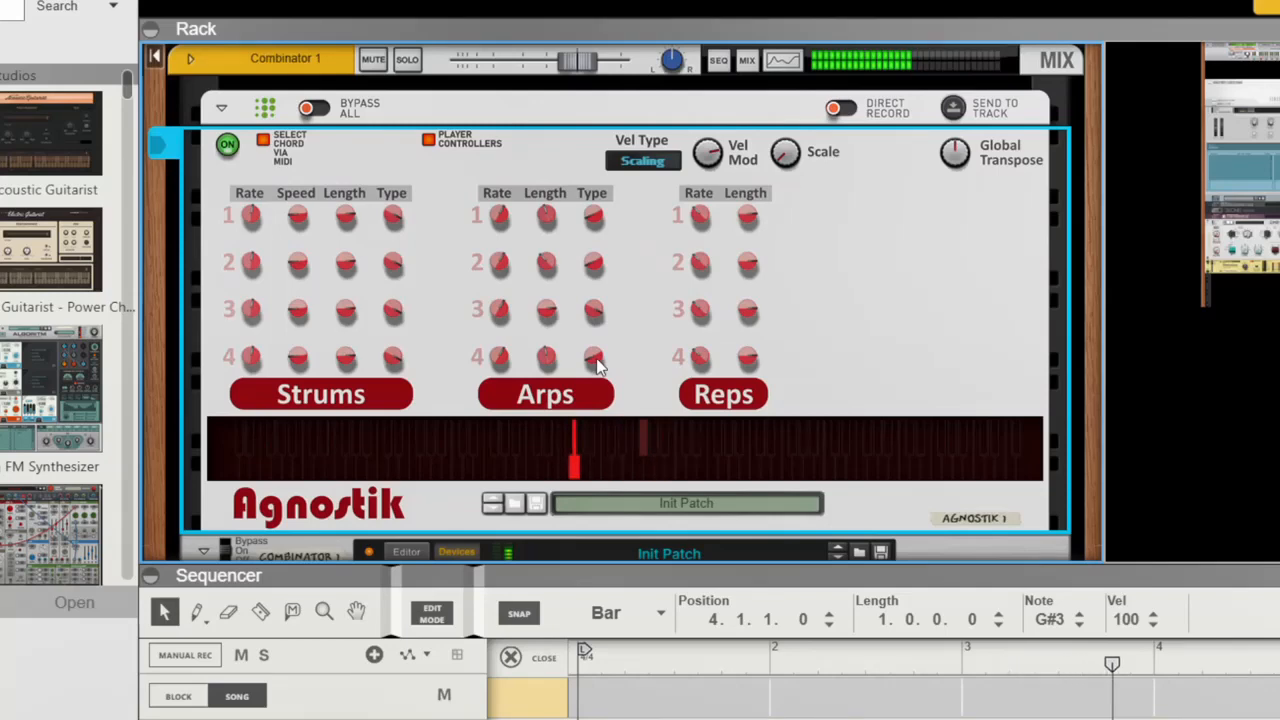
left_click_drag(591, 314, 591, 280)
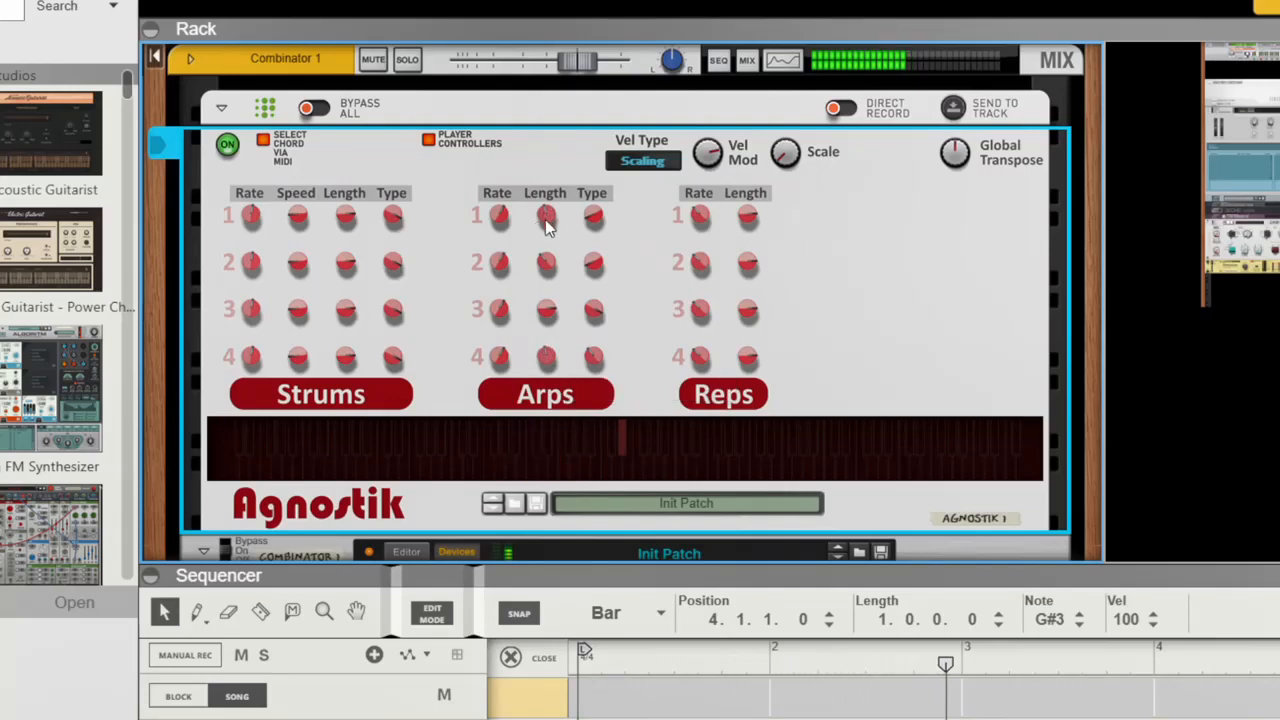
- Shorten Arps 1, 2 and 4 further, with Arp 2's length at 28%, change the rates of Arps 2 and 4, and stop playback
left_click_drag(546, 220, 550, 280)
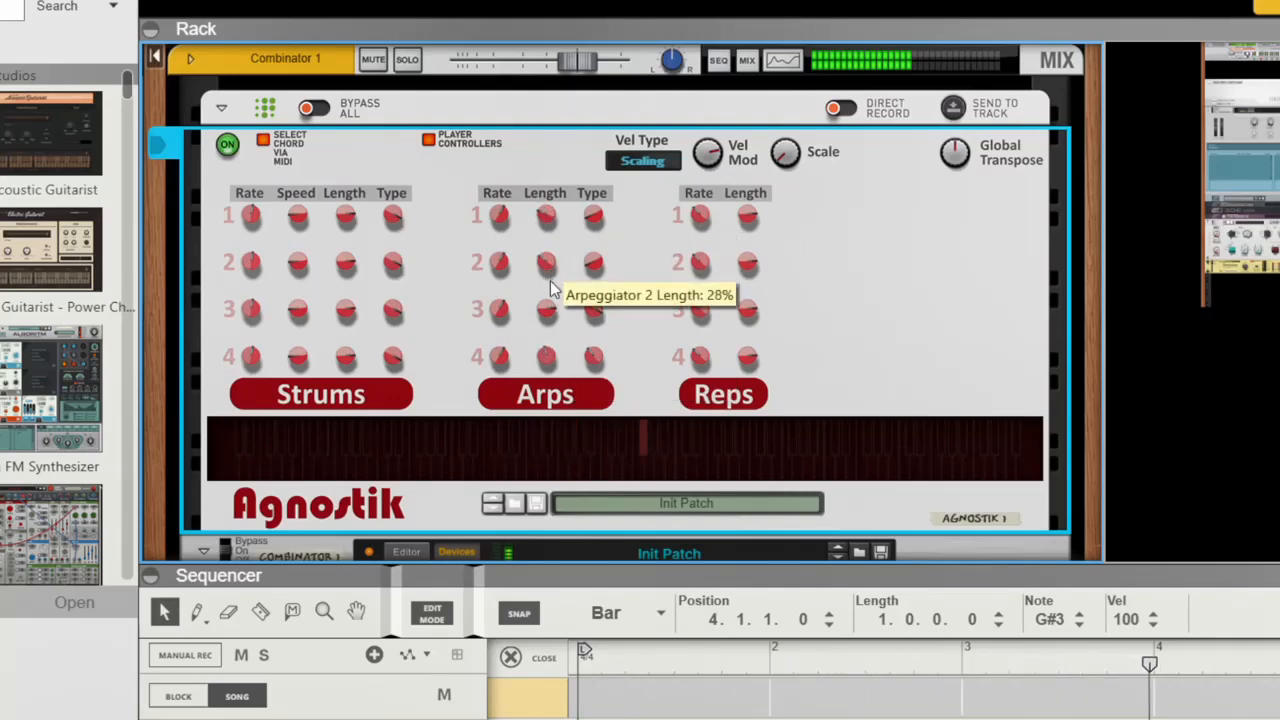
left_click_drag(548, 365, 553, 425)
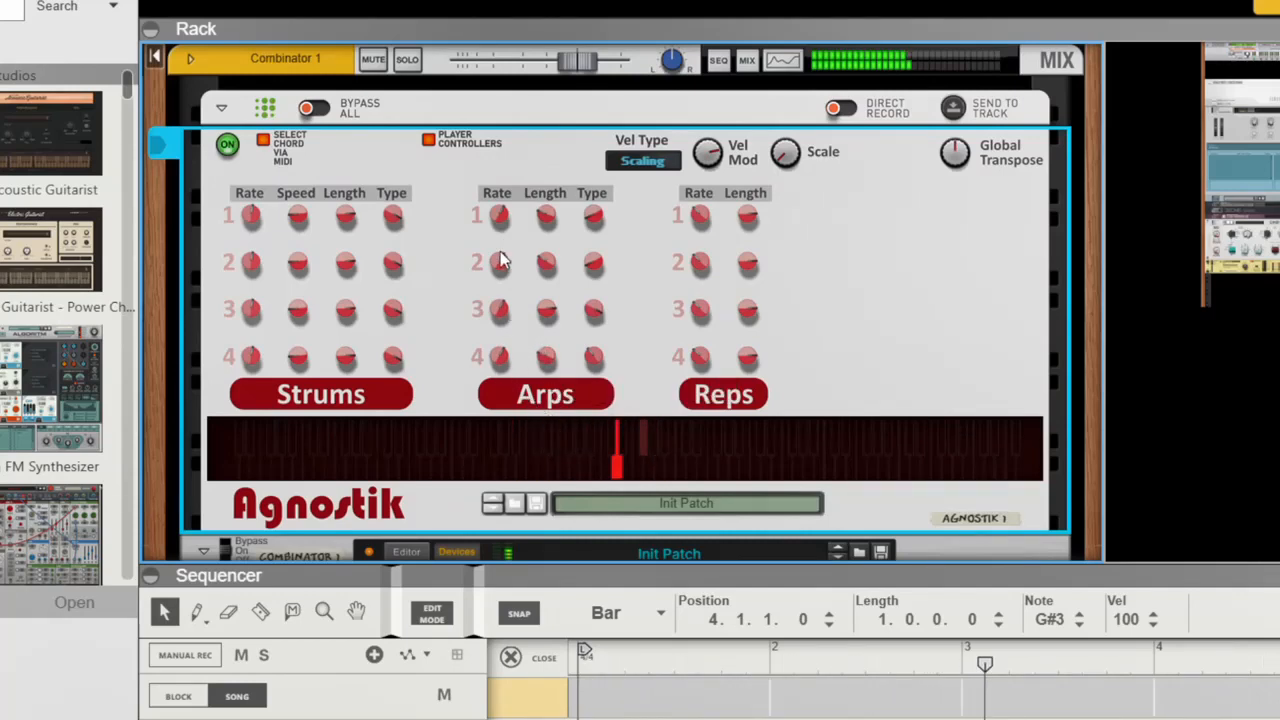
left_click_drag(510, 298, 512, 322)
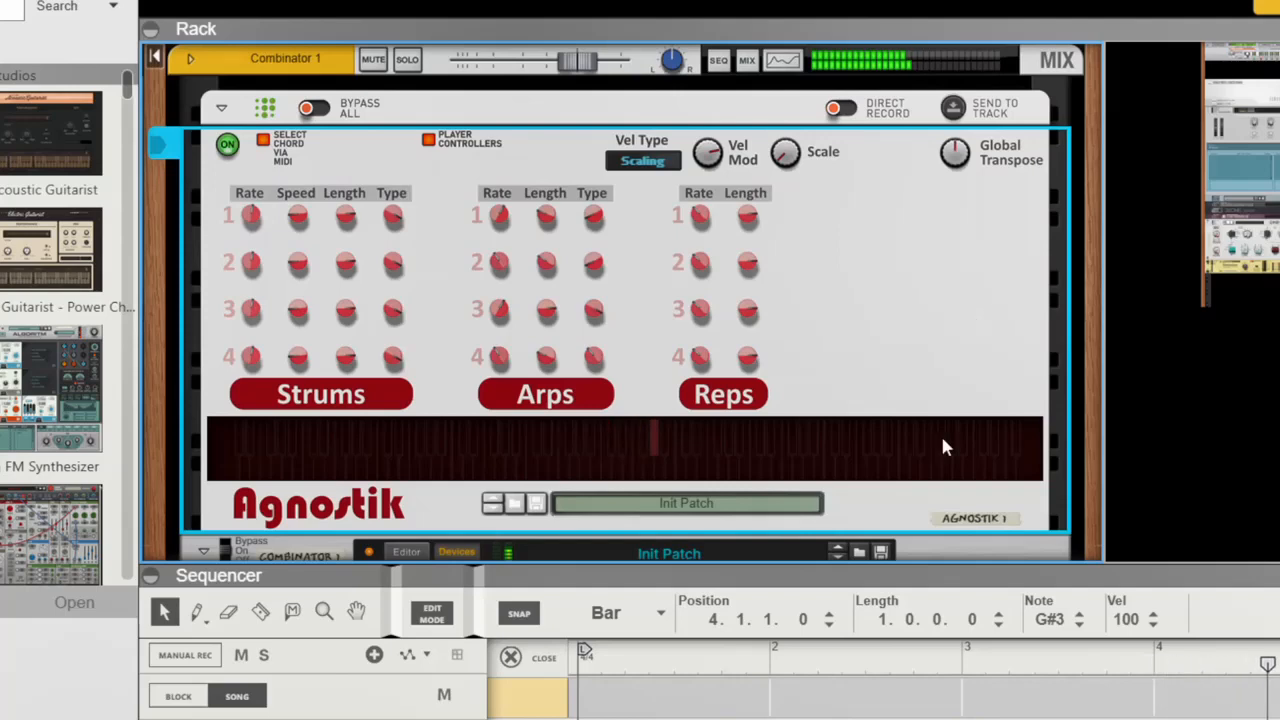
key("space")
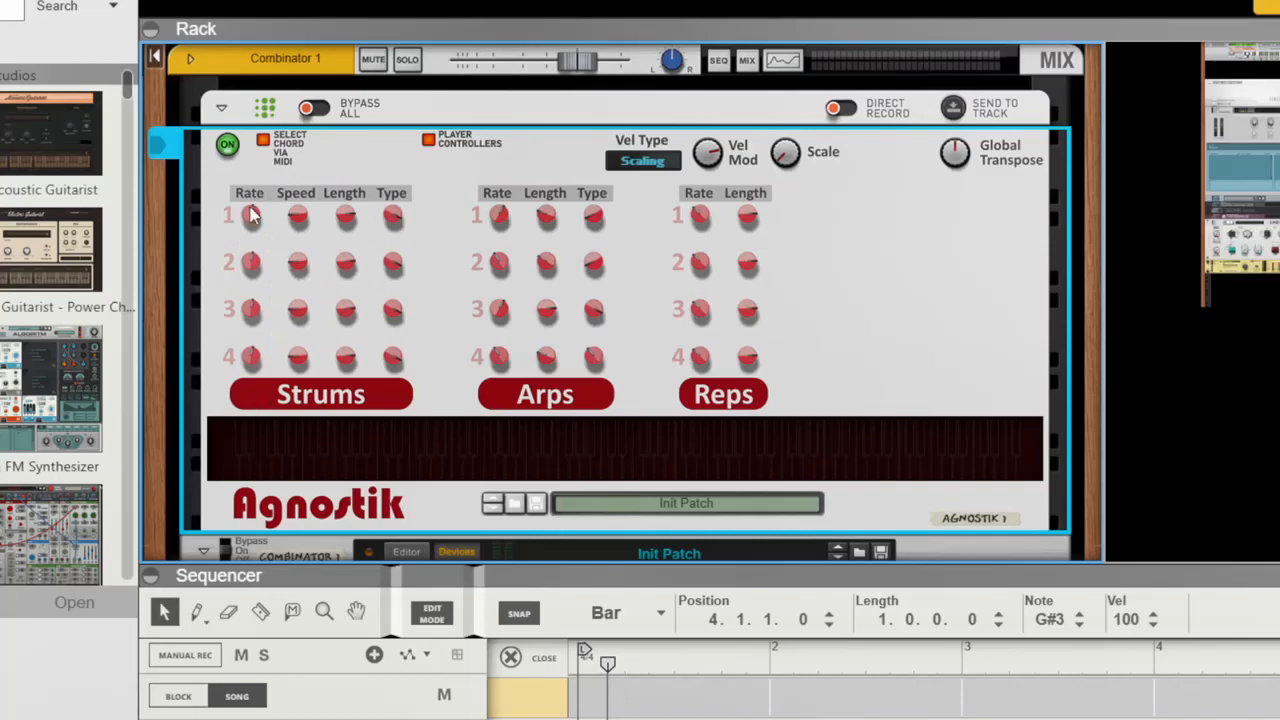
- Examine Strum 1's rate, speed, length and type settings and the arpeggiator type settings
mouse_move(251, 215)
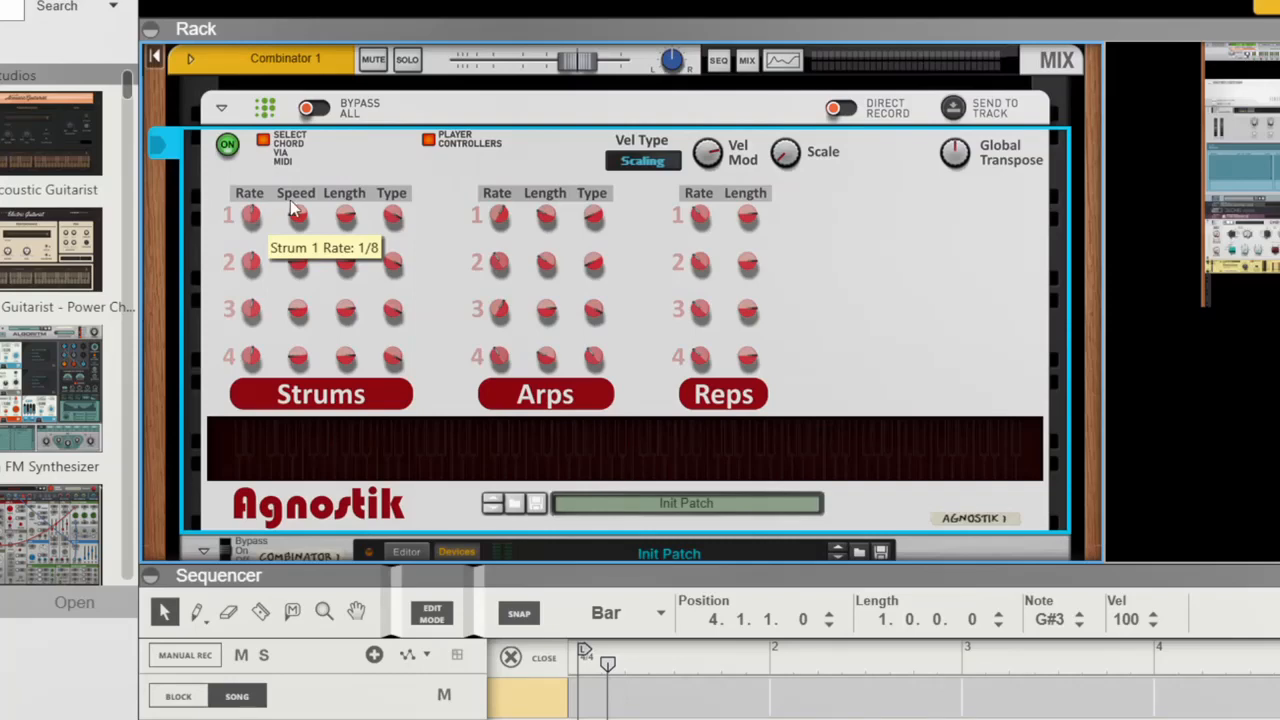
mouse_move(303, 218)
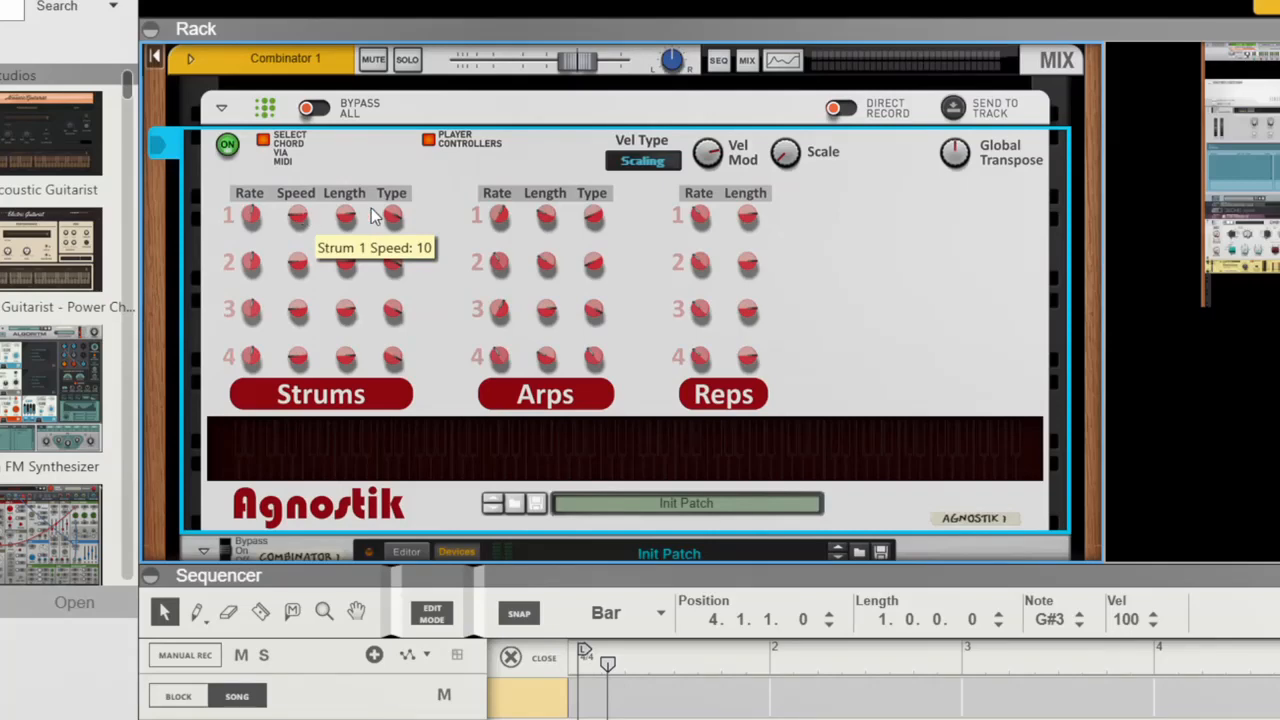
mouse_move(347, 220)
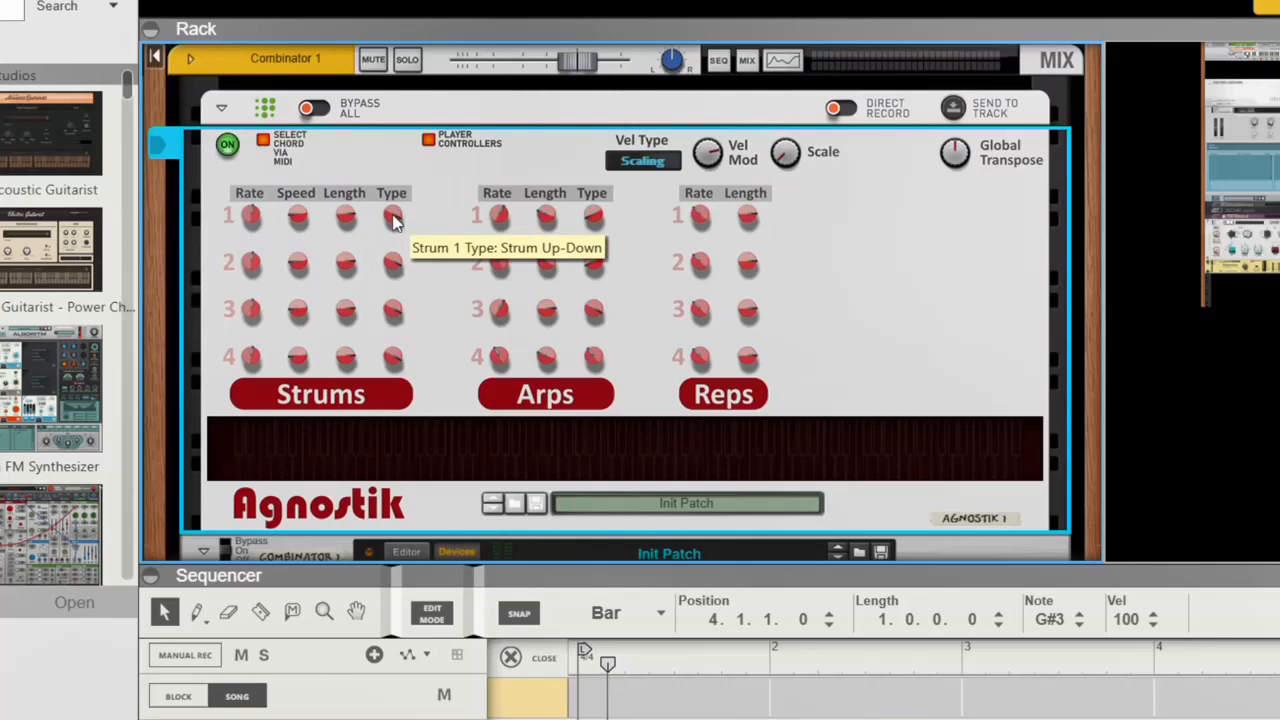
left_click_drag(395, 235, 406, 205)
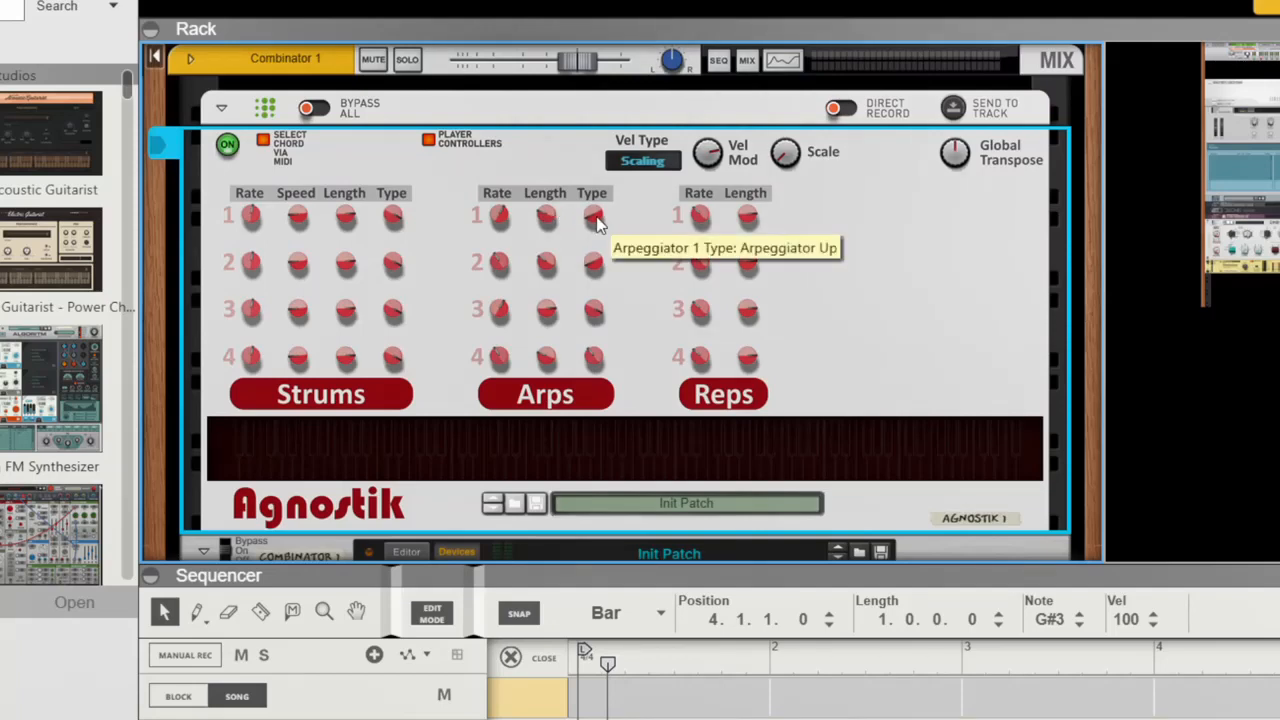
left_click_drag(590, 174, 575, 320)
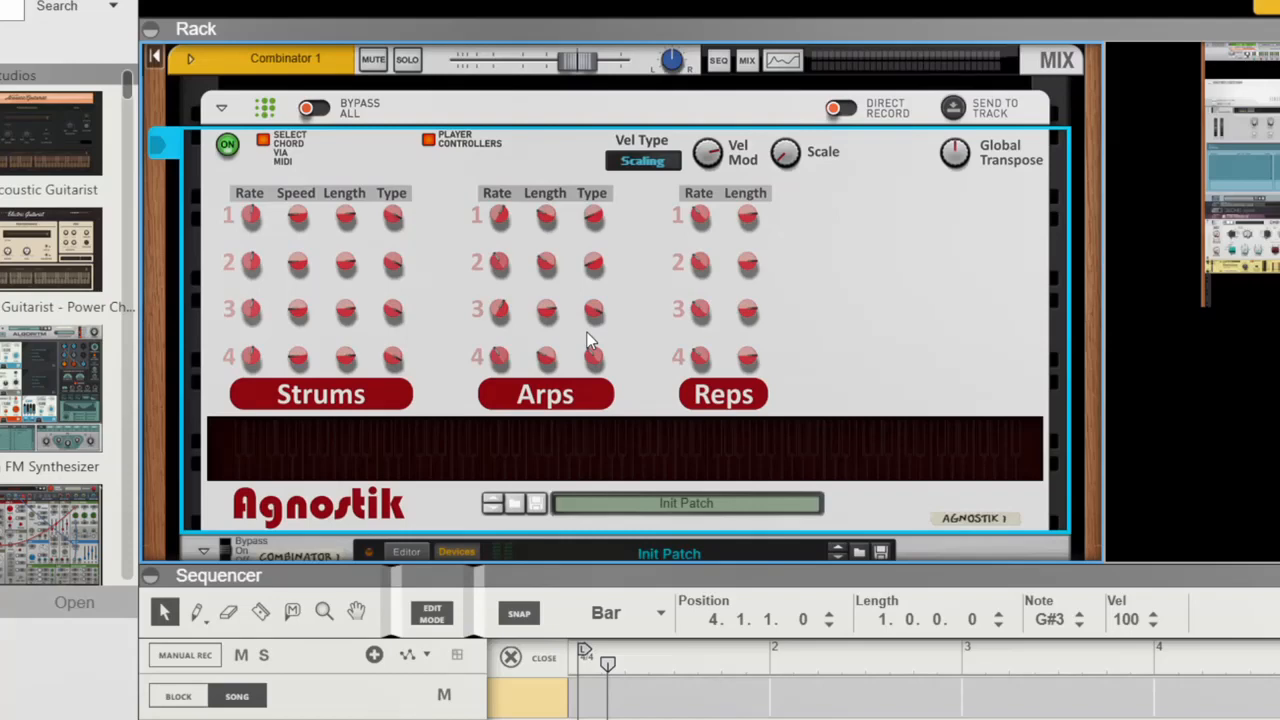
- Compare the user note table and preset chord view of bank 26:C#3, and return to the player controllers
left_click(430, 143)
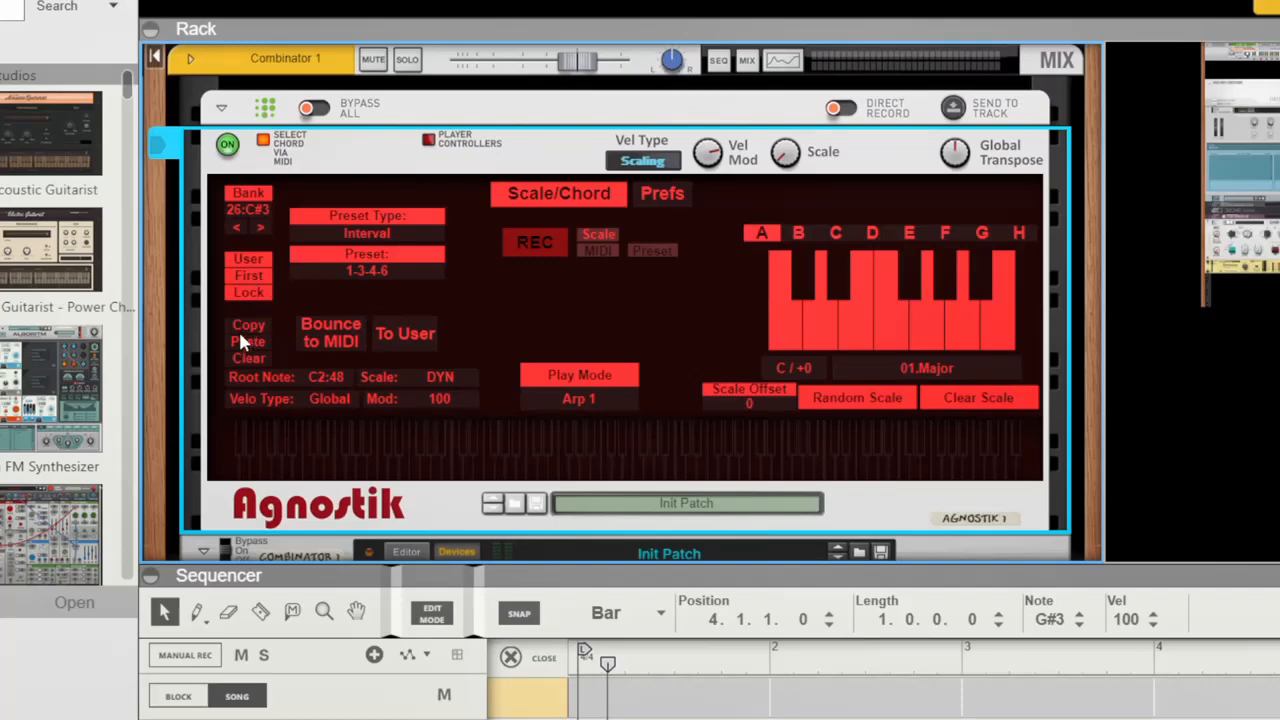
left_click(243, 260)
left_click(241, 257)
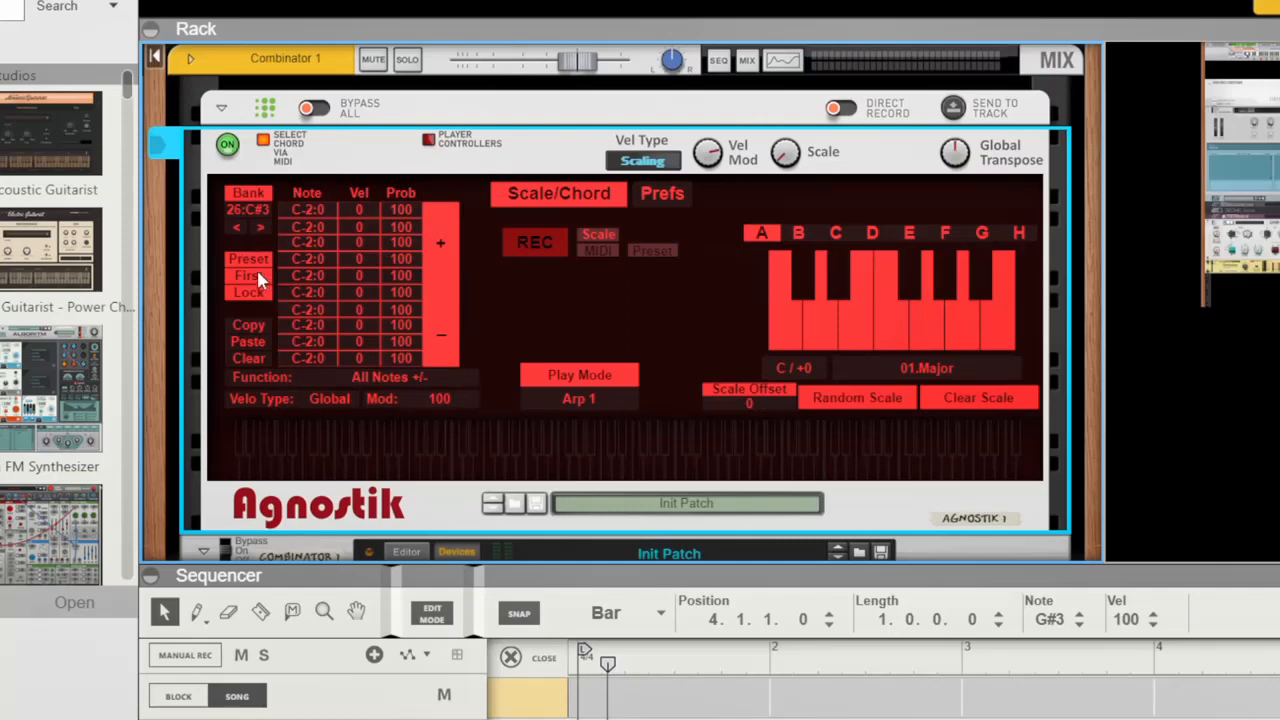
left_click(248, 260)
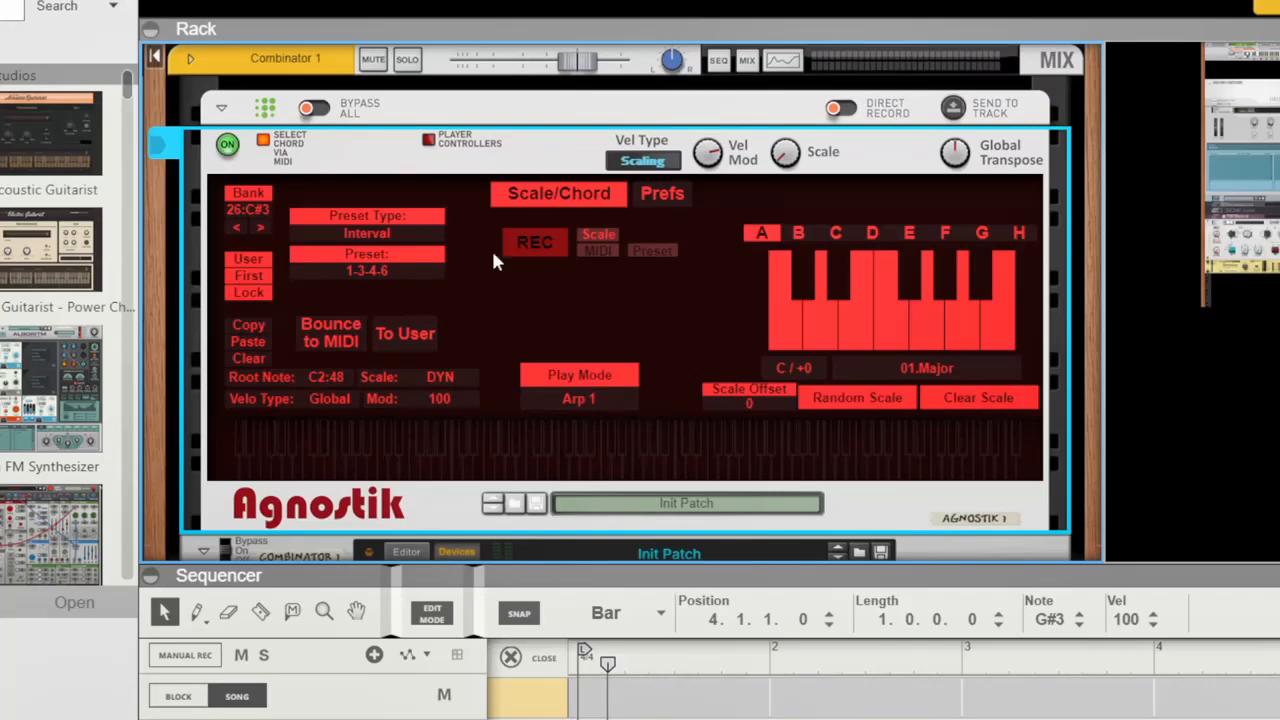
left_click(428, 140)
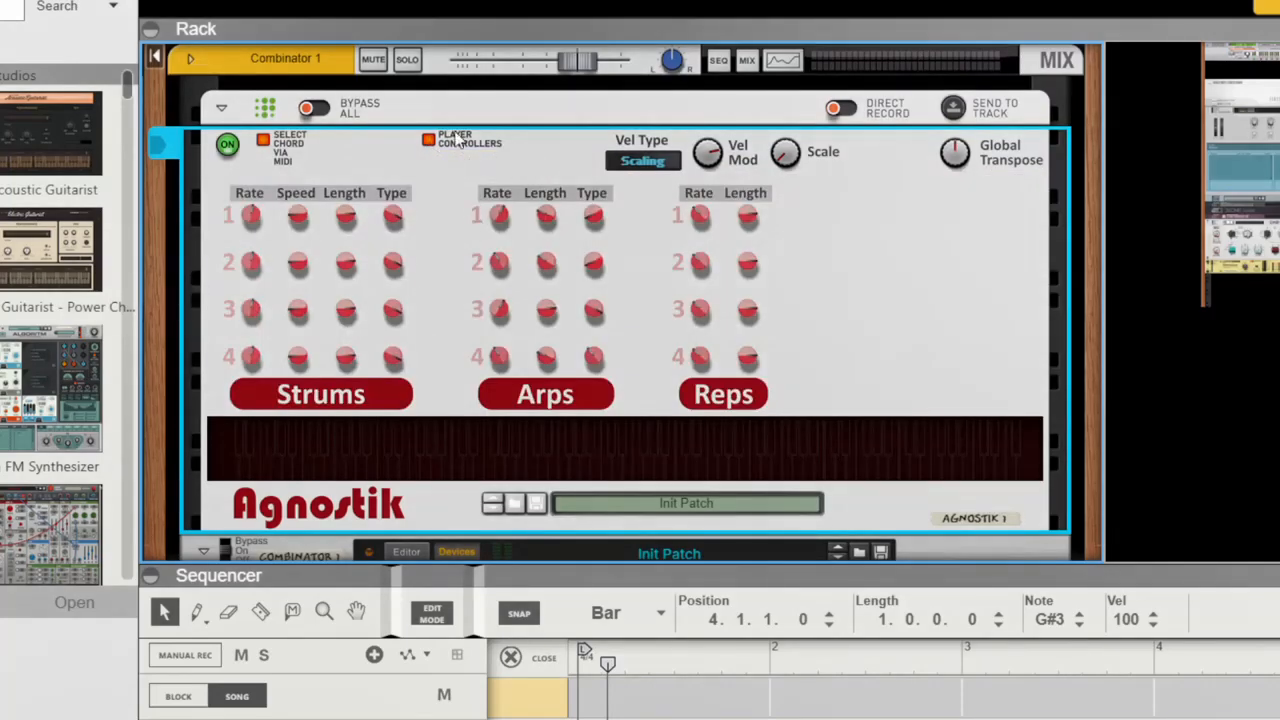